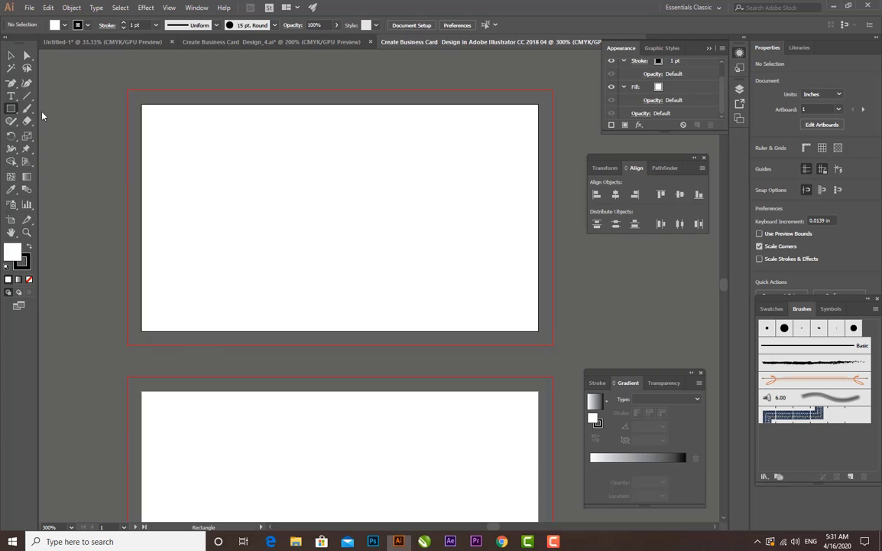
# Draw a rectangle, set its size to 3.5 × 2 in, and place it exactly over the first artboard
pyautogui.moveTo(142, 106); pyautogui.dragTo(521, 322)
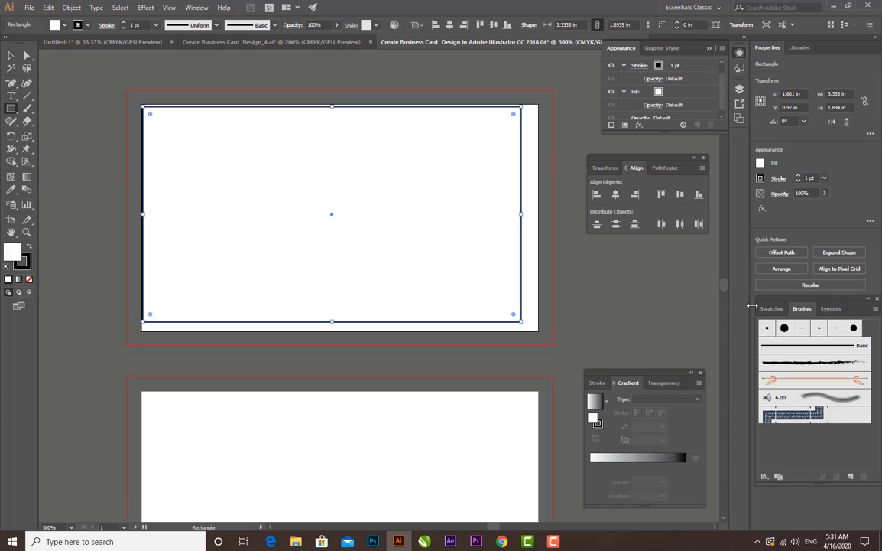
pyautogui.click(837, 94)
pyautogui.write('3.5')
pyautogui.press('Tab')
pyautogui.press('Return')
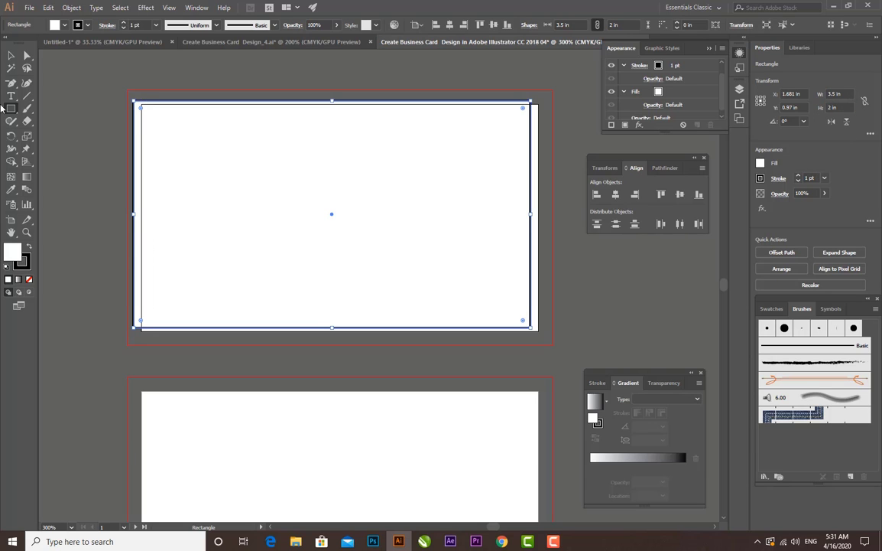
pyautogui.click(11, 55)
pyautogui.moveTo(240, 154); pyautogui.dragTo(248, 157)
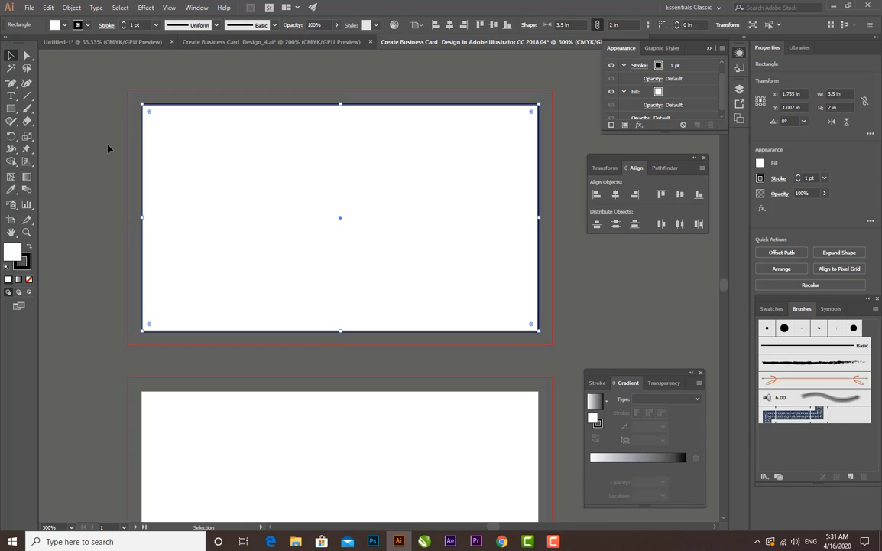
# Remove the stroke from the card-sized rectangle, keeping its white fill
pyautogui.click(86, 25)
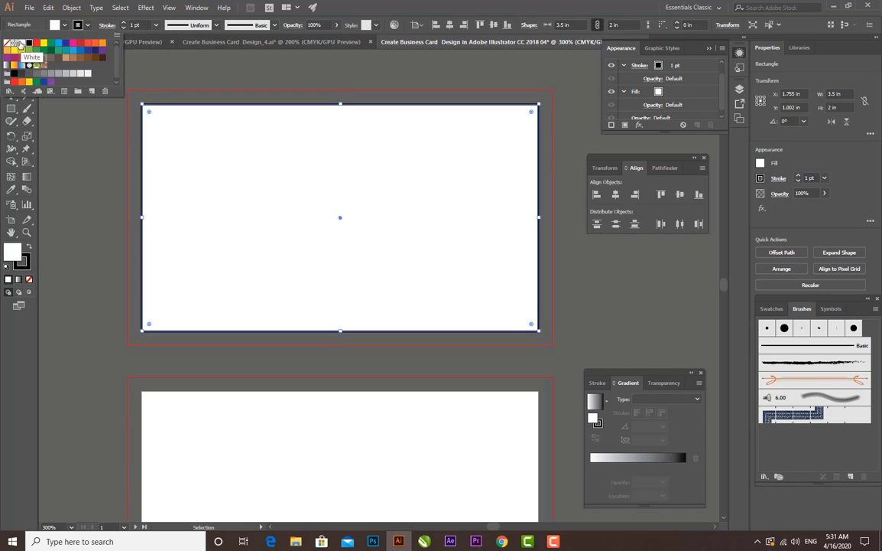
pyautogui.click(22, 43)
pyautogui.click(77, 23)
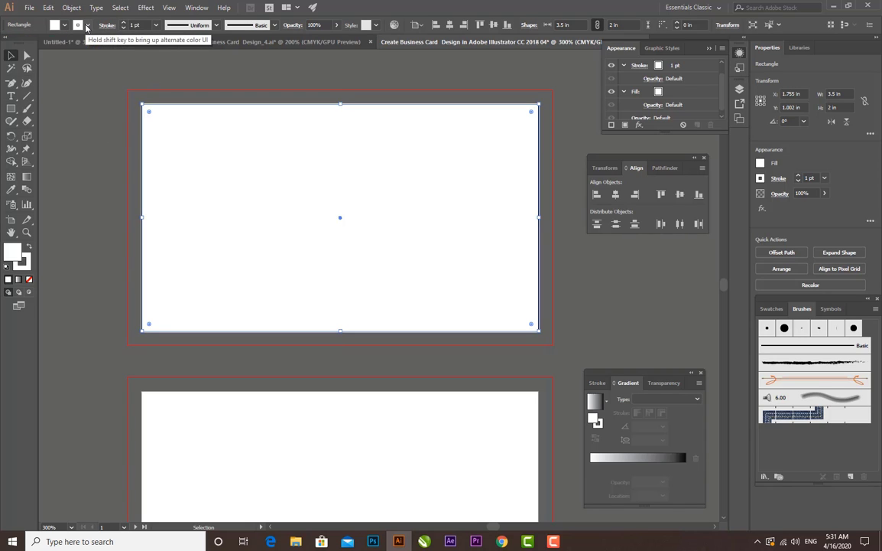
pyautogui.click(77, 23)
pyautogui.click(7, 43)
pyautogui.click(143, 61)
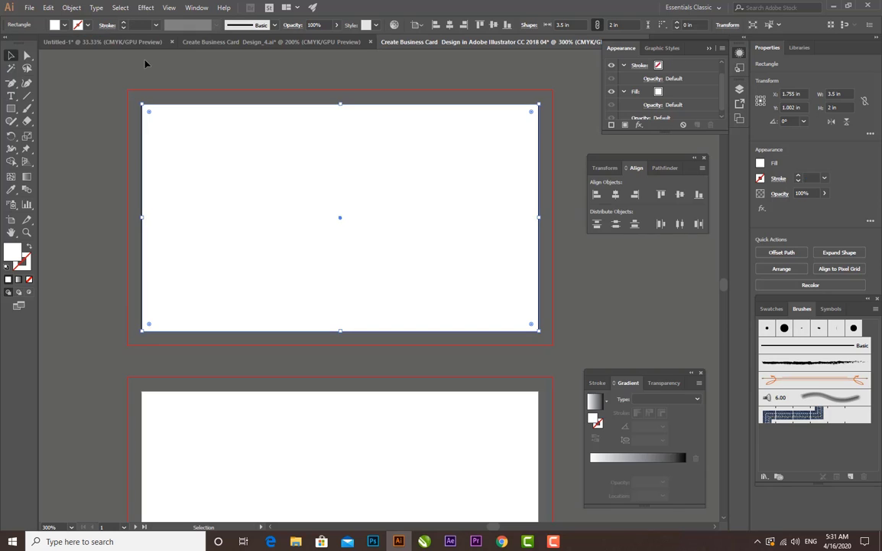
# Duplicate the white rectangle to the right and narrow the copy to about 2.45 in, ending at the artboard's right edge
pyautogui.click(212, 135)
pyautogui.moveTo(254, 159); pyautogui.dragTo(380, 164)
pyautogui.hotkey('ctrl', '-')
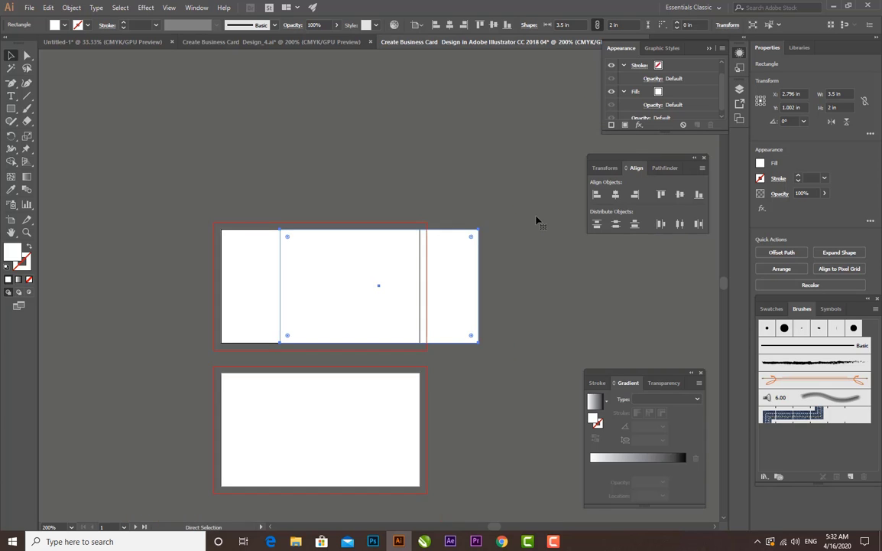
pyautogui.hotkey('ctrl', '+')
pyautogui.moveTo(513, 288); pyautogui.dragTo(433, 291)
pyautogui.hotkey('ctrl', 'shift', 'a')
# Fill the narrowed rectangle copy on the right part of the card with black 000000
pyautogui.click(331, 283)
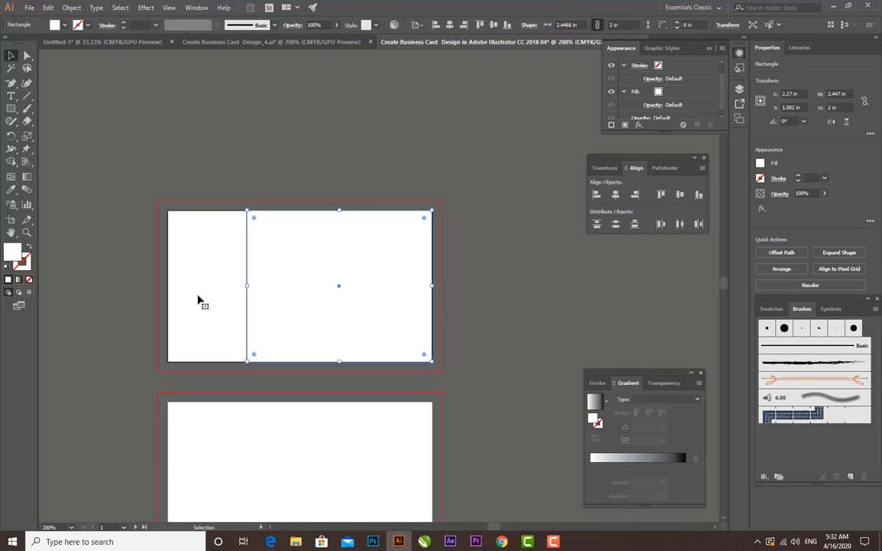
pyautogui.doubleClick(13, 252)
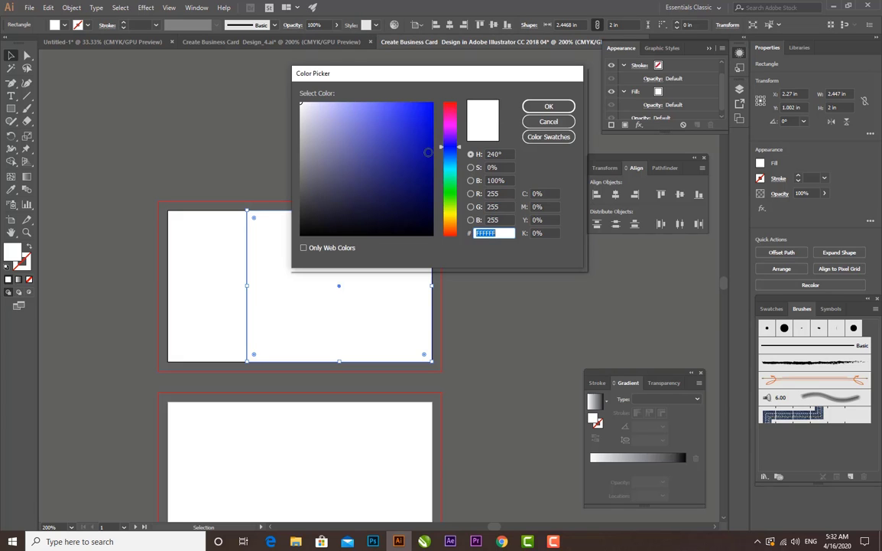
pyautogui.write('000000')
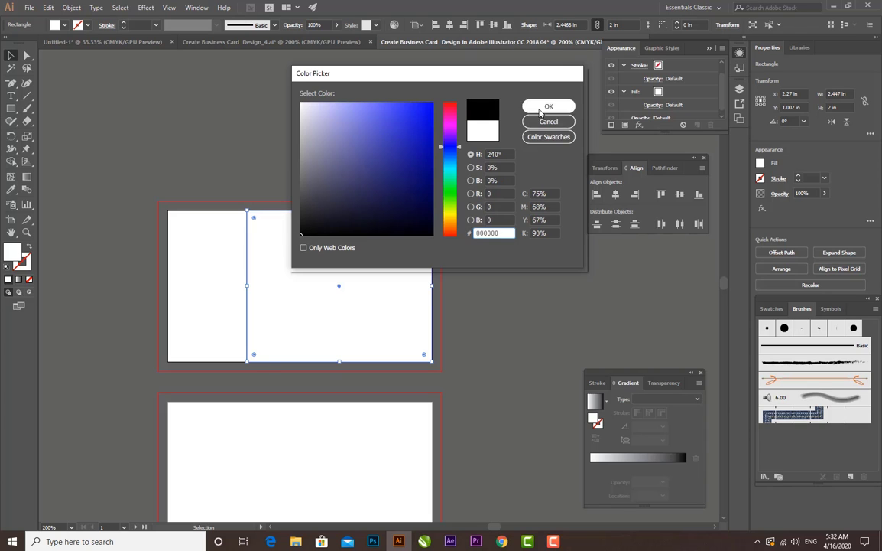
pyautogui.press('Return')
pyautogui.hotkey('ctrl', 'shift', 'a')
pyautogui.click(398, 248)
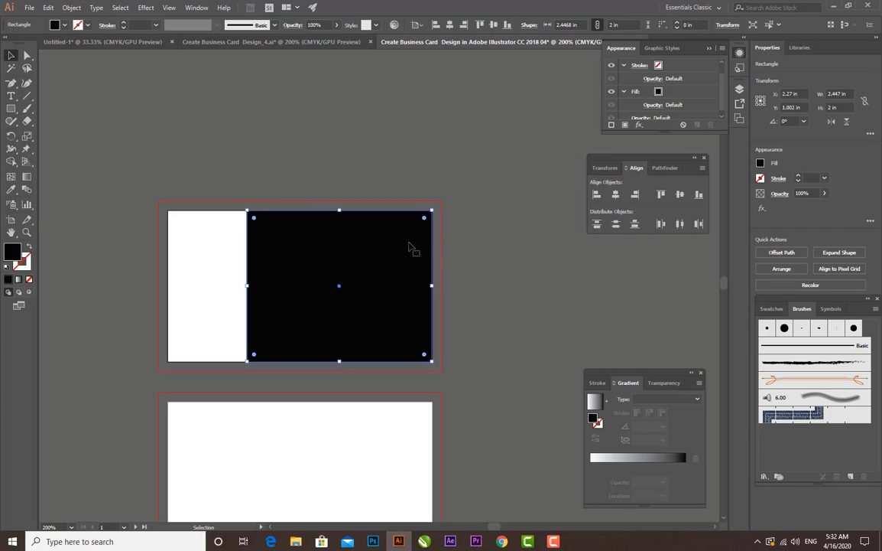
# Duplicate the black rectangle and shrink the copy to about 0.41 × 0.45 in, overlapping the top of the original's left edge
pyautogui.keyDown('alt'); pyautogui.moveTo(393, 247); pyautogui.dragTo(394, 219); pyautogui.keyUp('alt')
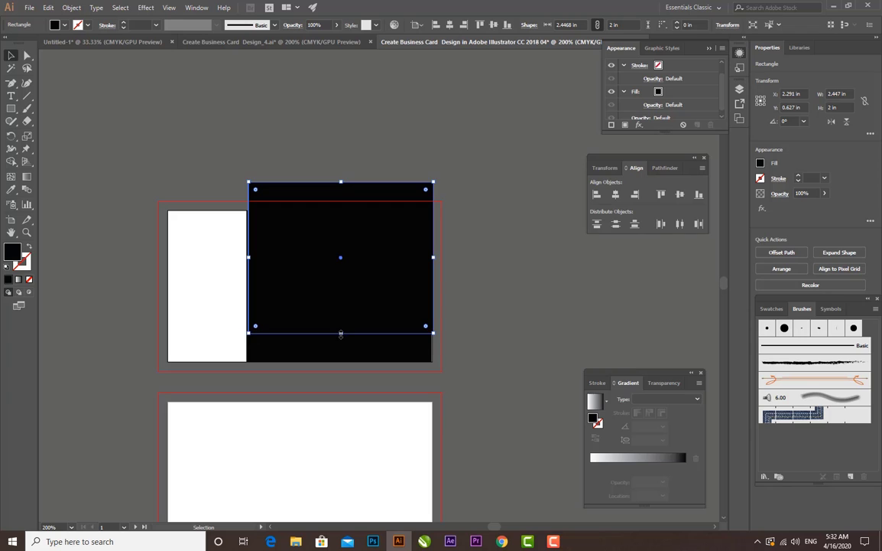
pyautogui.moveTo(341, 334); pyautogui.dragTo(313, 227)
pyautogui.moveTo(424, 229); pyautogui.dragTo(270, 229)
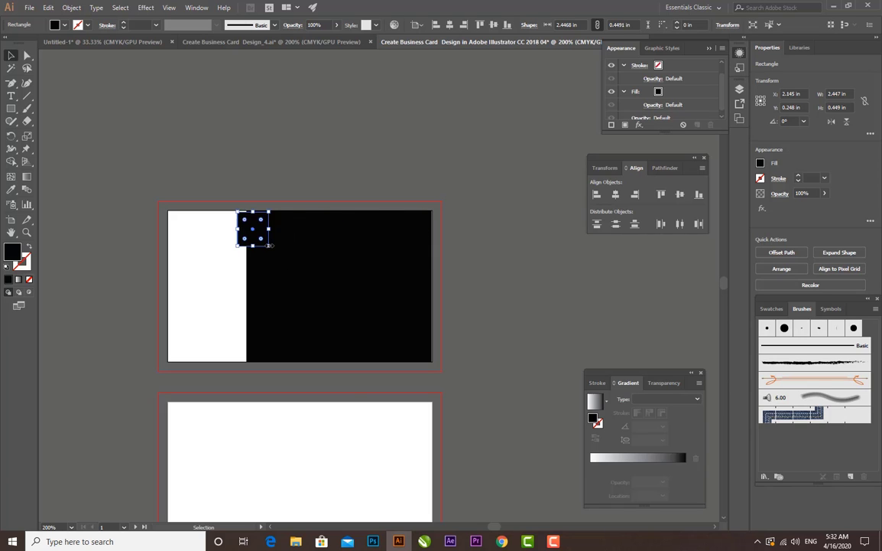
# Move the small black block flush with the card's top edge and resize it to about 0.3 × 0.49 in
pyautogui.hotkey('ctrl', '=')
pyautogui.hotkey('ctrl', '=')
pyautogui.hotkey('ctrl', '=')
pyautogui.hotkey('ctrl', '=')
pyautogui.moveTo(391, 254); pyautogui.dragTo(392, 247)
pyautogui.moveTo(383, 346); pyautogui.dragTo(382, 357)
pyautogui.click(382, 199)
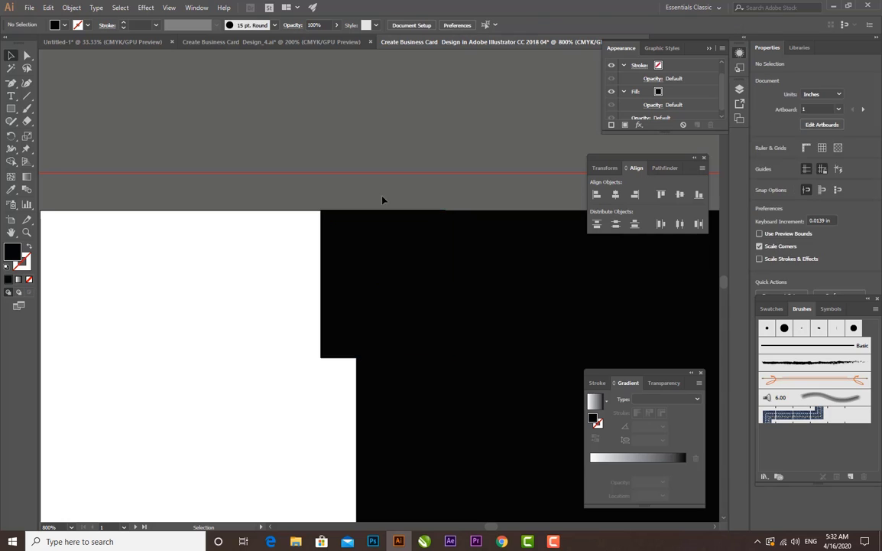
pyautogui.click(373, 254)
pyautogui.moveTo(446, 284); pyautogui.dragTo(412, 284)
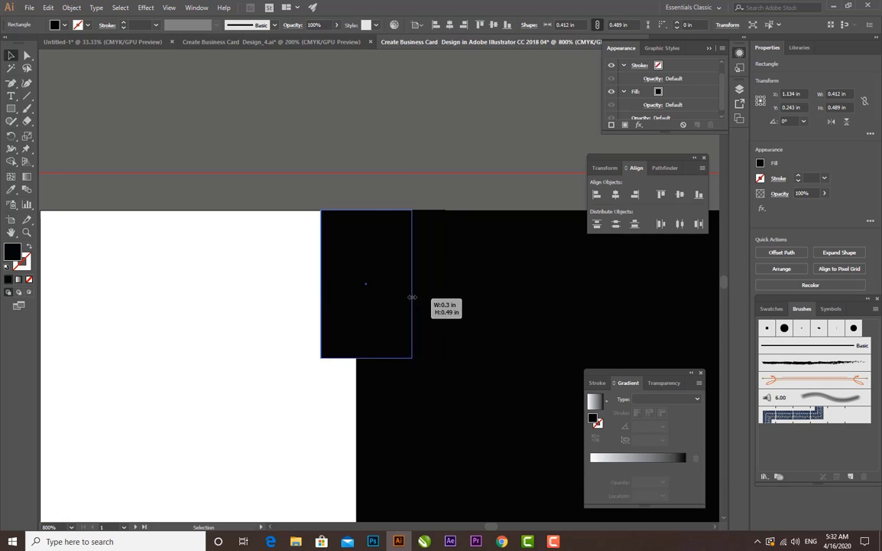
pyautogui.click(403, 128)
# Fill the small block at the top of the black area with pinkish red FF0062
pyautogui.hotkey('ctrl', '=')
pyautogui.hotkey('ctrl', '-')
pyautogui.hotkey('ctrl', '-')
pyautogui.hotkey('ctrl', '-')
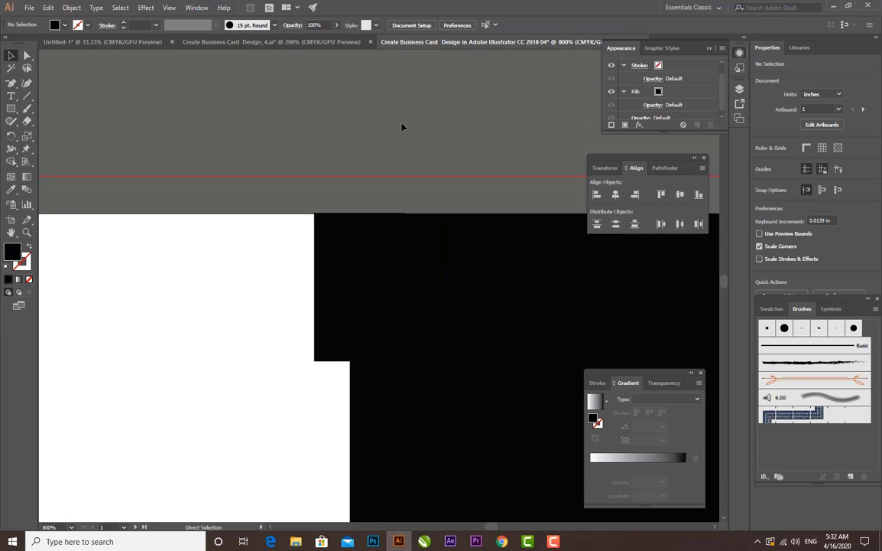
pyautogui.click(351, 275)
pyautogui.doubleClick(18, 254)
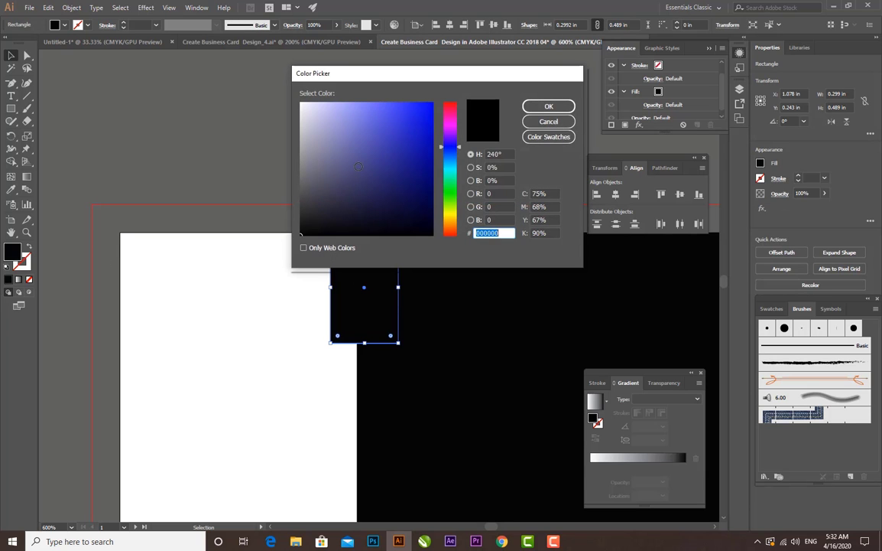
pyautogui.click(451, 111)
pyautogui.moveTo(417, 114); pyautogui.dragTo(433, 102)
pyautogui.click(528, 106)
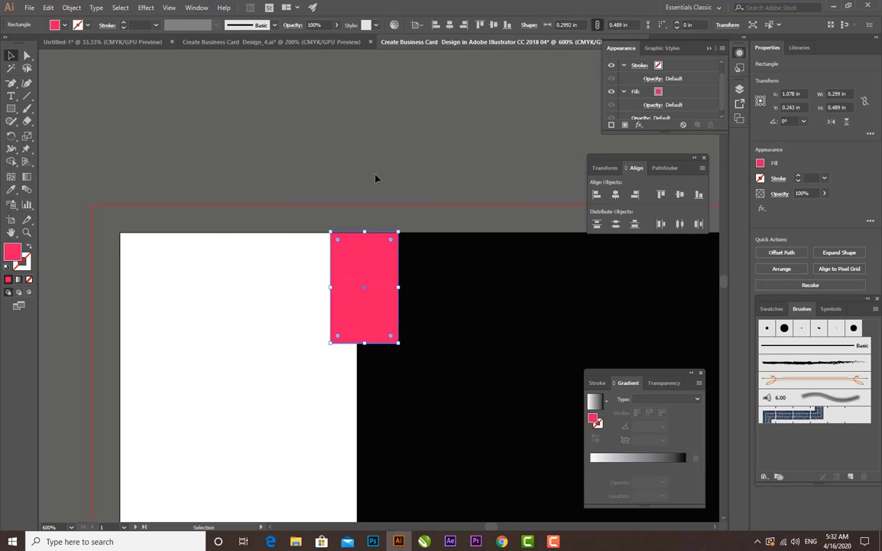
pyautogui.click(376, 176)
# Try to change the small block's fill to pure red FF0000
pyautogui.doubleClick(13, 255)
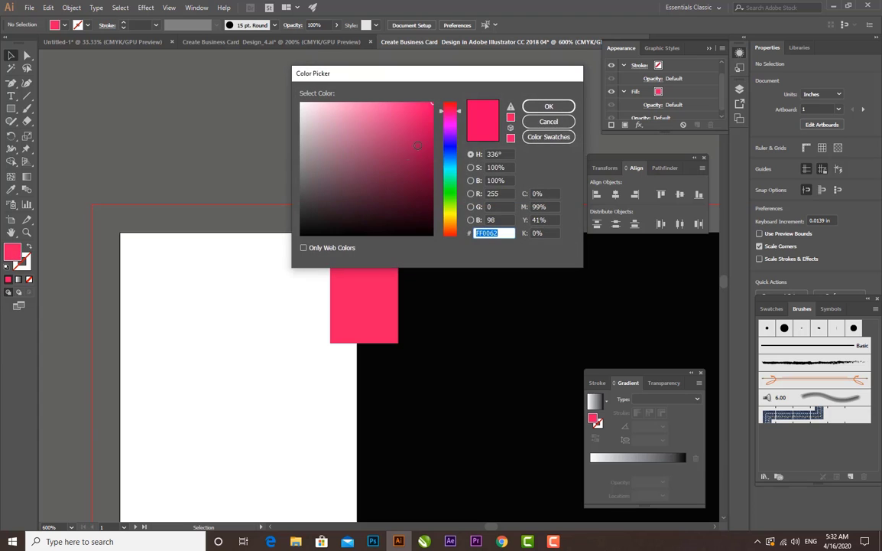
pyautogui.moveTo(460, 115); pyautogui.dragTo(459, 103)
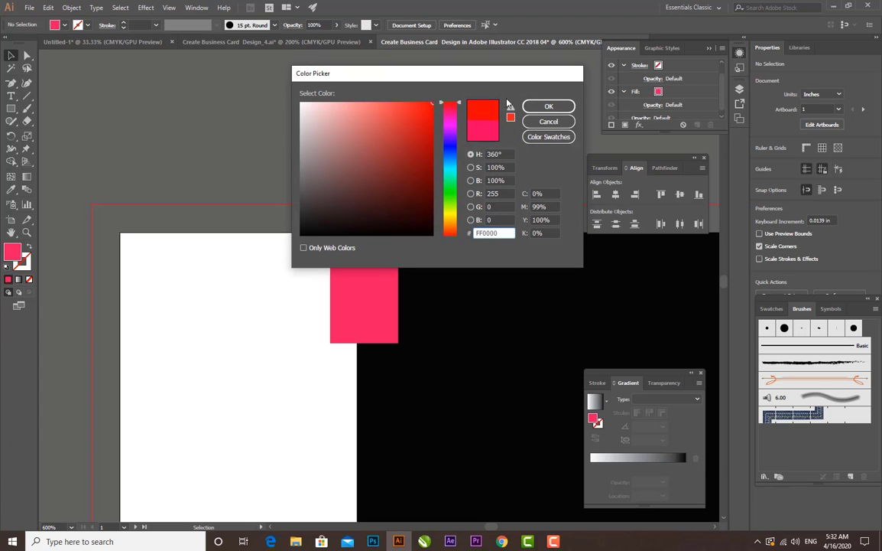
pyautogui.click(531, 106)
pyautogui.doubleClick(8, 254)
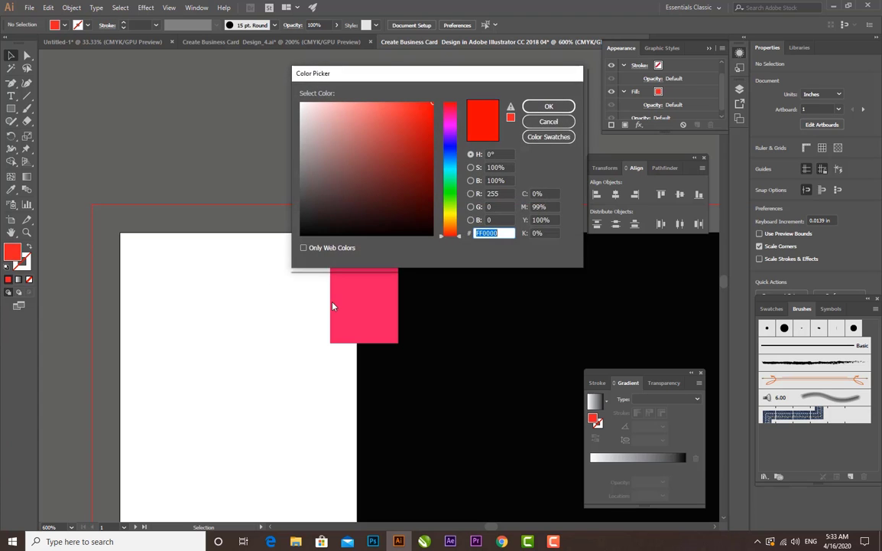
pyautogui.click(547, 122)
# Set the small block's fill to red F40B0B
pyautogui.click(367, 259)
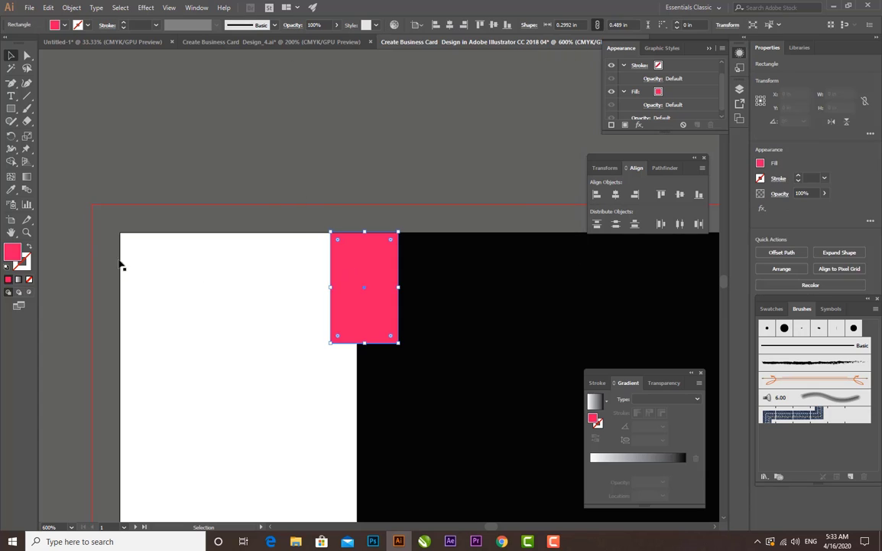
pyautogui.doubleClick(13, 253)
pyautogui.moveTo(453, 114); pyautogui.dragTo(453, 102)
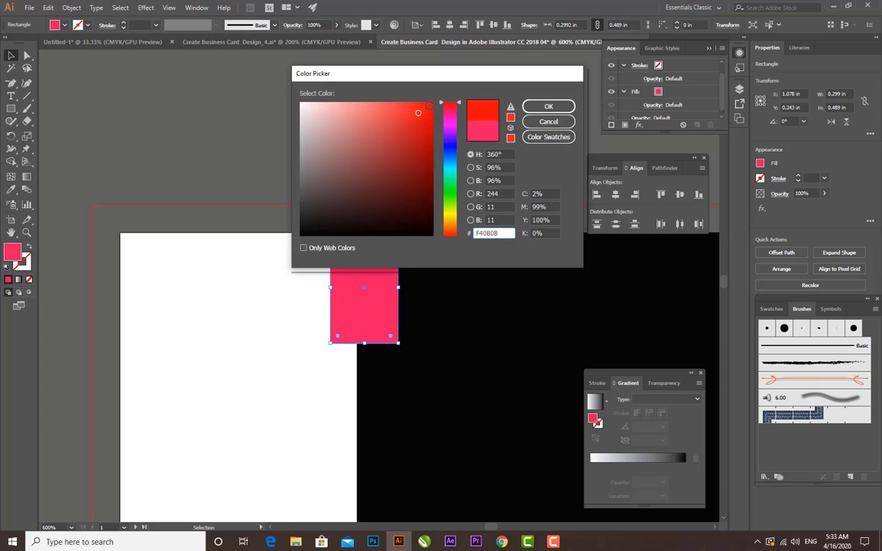
pyautogui.click(548, 106)
pyautogui.click(292, 149)
# Duplicate the red block onto its lower end and reduce the copy to about 0.23 × 0.22 in
pyautogui.click(361, 275)
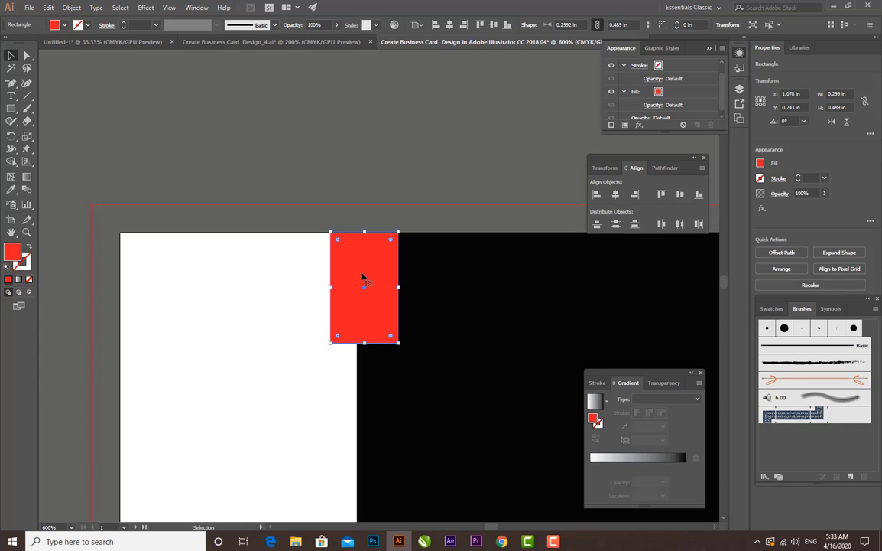
pyautogui.moveTo(381, 288); pyautogui.dragTo(361, 355)
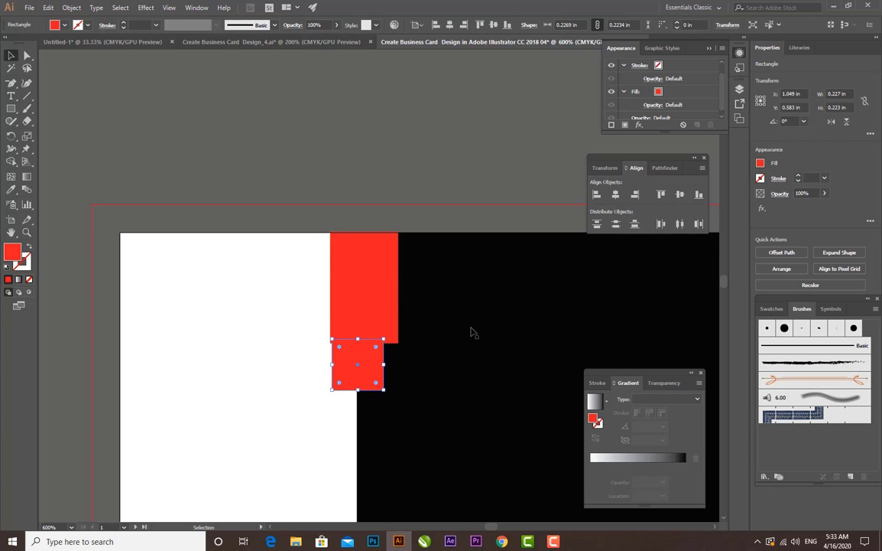
# Rotate the small red square about 24° below the red block and enlarge it to about 0.26 × 0.25 in
pyautogui.hotkey('ctrl', '+')
pyautogui.hotkey('ctrl', '+')
pyautogui.hotkey('ctrl', '+')
pyautogui.moveTo(440, 298); pyautogui.dragTo(332, 291)
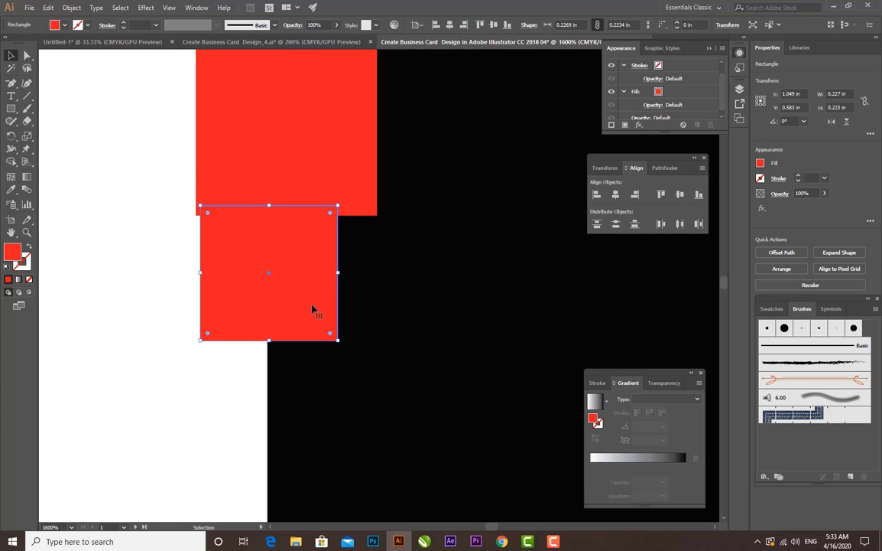
pyautogui.moveTo(349, 347); pyautogui.dragTo(361, 325)
pyautogui.moveTo(294, 287); pyautogui.dragTo(304, 278)
pyautogui.moveTo(365, 321); pyautogui.dragTo(372, 303)
pyautogui.moveTo(325, 280); pyautogui.dragTo(333, 264)
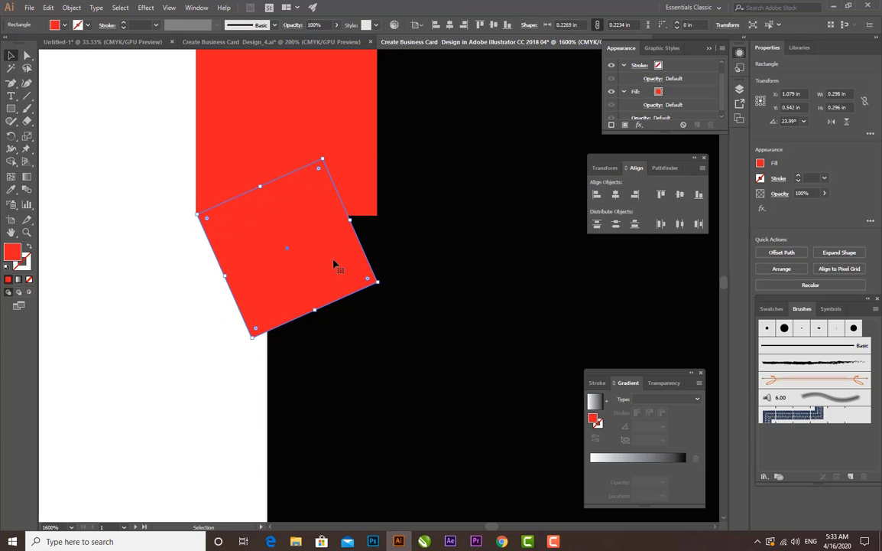
pyautogui.moveTo(378, 282); pyautogui.dragTo(400, 288)
pyautogui.click(206, 307)
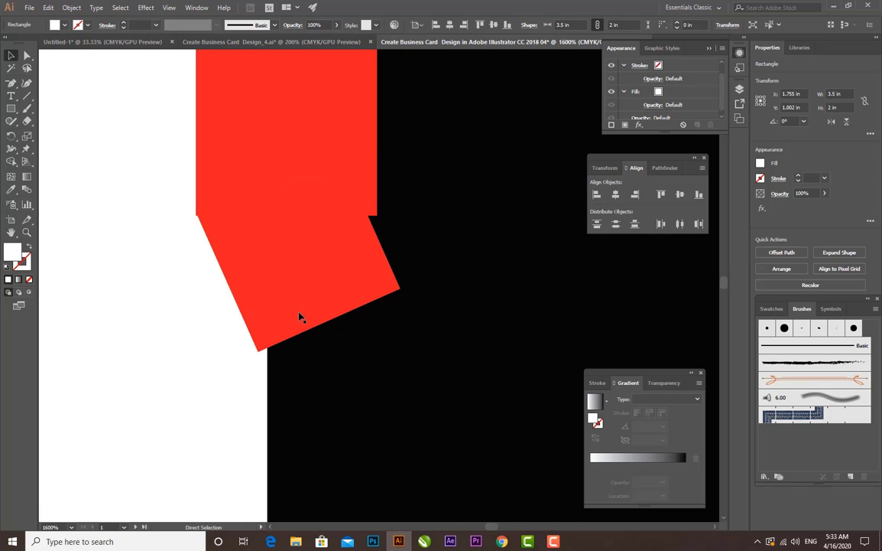
# Fine-tune the tilted red square's position so its left corner meets the red block's lower-left corner
pyautogui.hotkey('ctrl', '+')
pyautogui.hotkey('ctrl', '-')
pyautogui.hotkey('ctrl', '-')
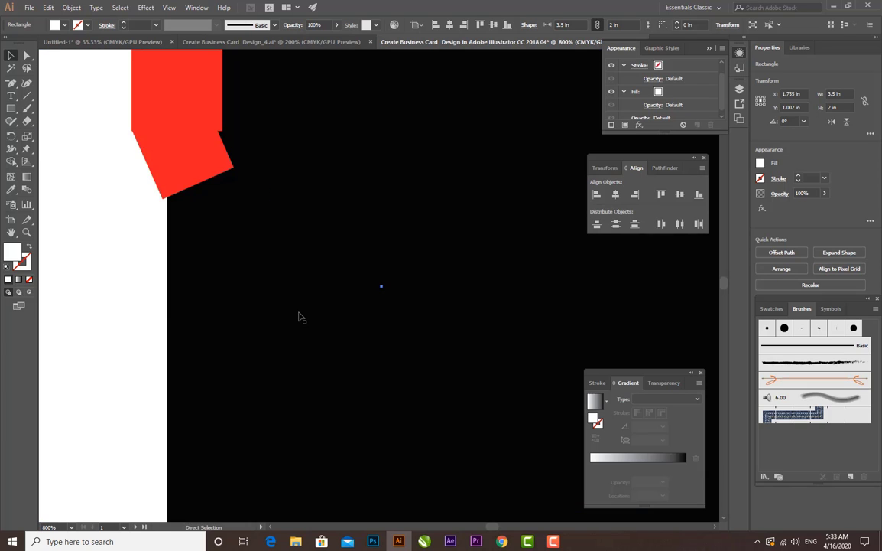
pyautogui.moveTo(265, 264); pyautogui.dragTo(335, 411)
pyautogui.hotkey('ctrl', '=')
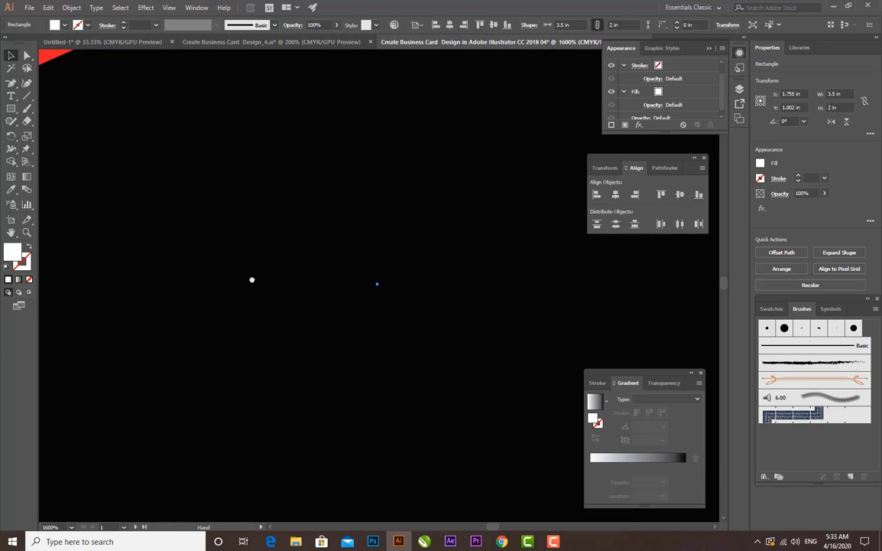
pyautogui.moveTo(251, 279); pyautogui.dragTo(293, 341)
pyautogui.moveTo(157, 203); pyautogui.dragTo(322, 448)
pyautogui.click(252, 270)
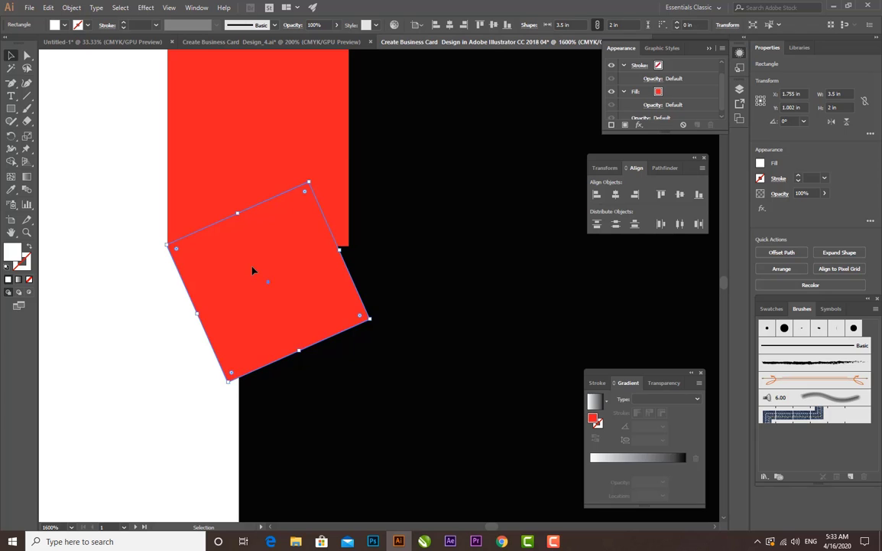
pyautogui.press('Right')
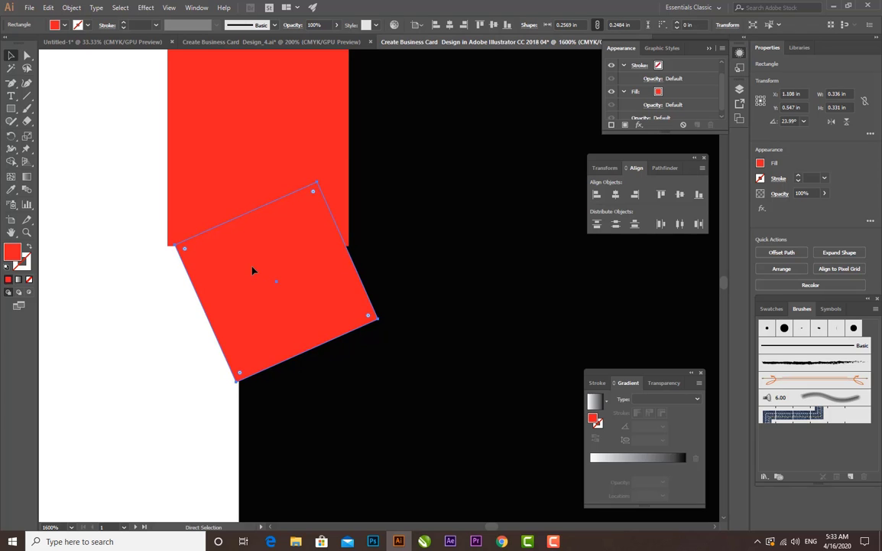
pyautogui.hotkey('ctrl', '=')
pyautogui.moveTo(335, 266); pyautogui.dragTo(327, 266)
pyautogui.click(193, 266)
pyautogui.moveTo(268, 269); pyautogui.dragTo(270, 267)
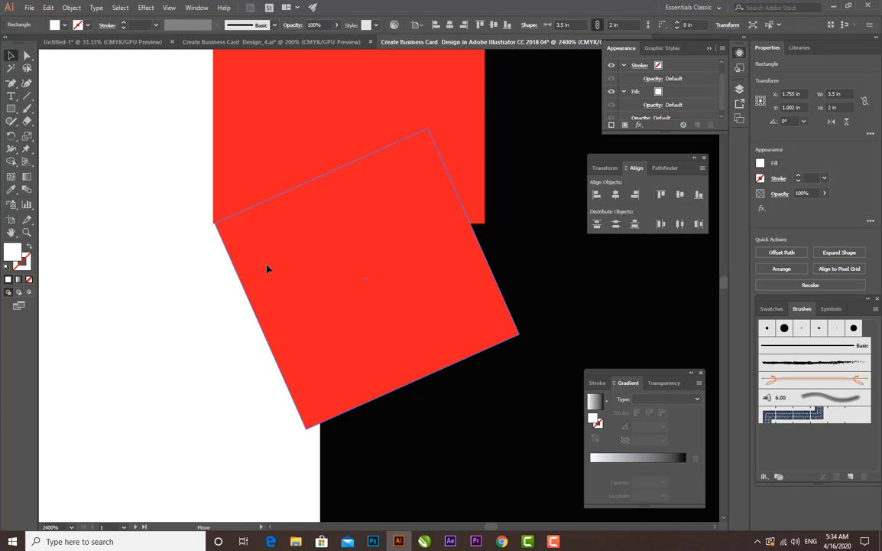
pyautogui.click(239, 271)
pyautogui.hotkey('ctrl', '0')
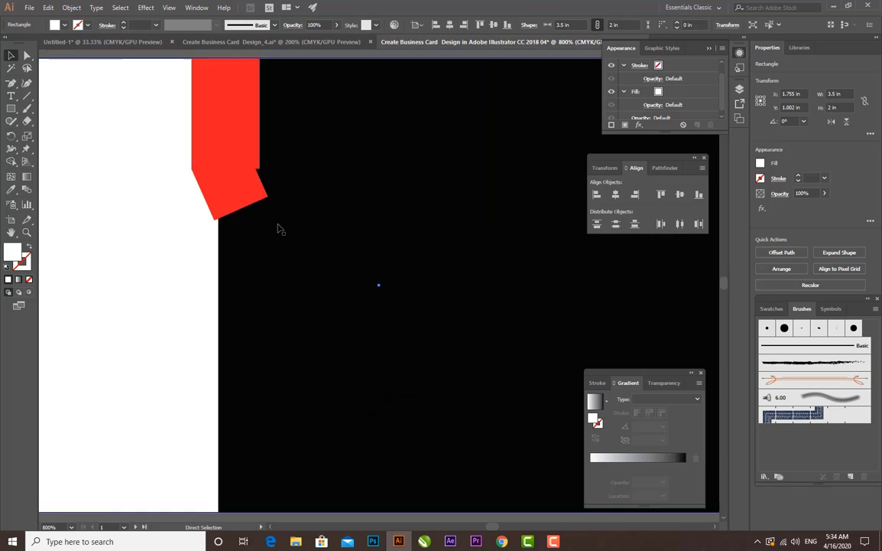
pyautogui.click(293, 234)
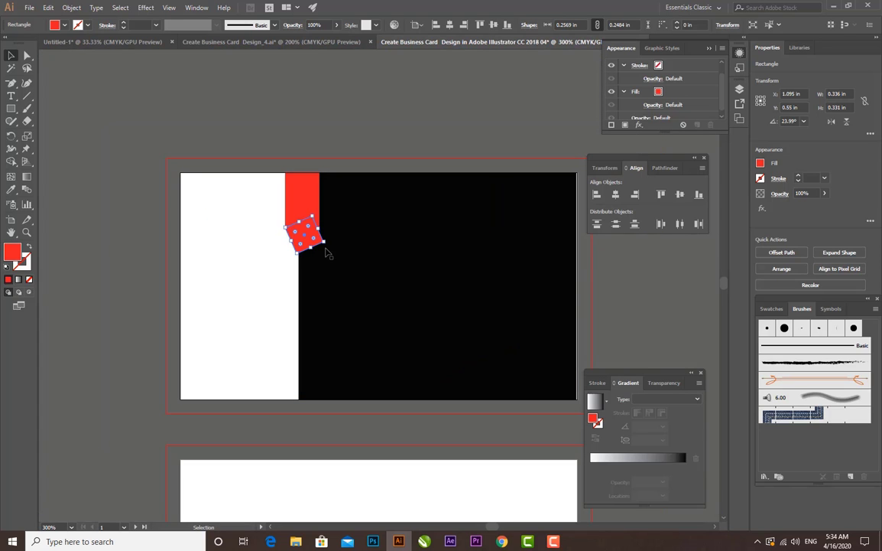
# Rotate the tilted red square to about 37°, keeping its left corner at the red block's lower-left corner
pyautogui.hotkey('ctrl', '+')
pyautogui.hotkey('ctrl', '+')
pyautogui.hotkey('ctrl', '+')
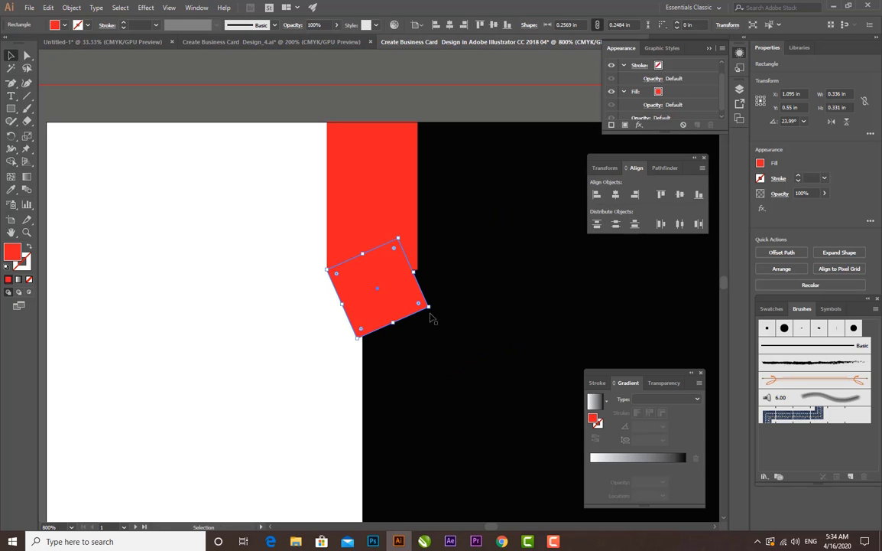
pyautogui.moveTo(428, 310); pyautogui.dragTo(394, 291)
pyautogui.click(302, 300)
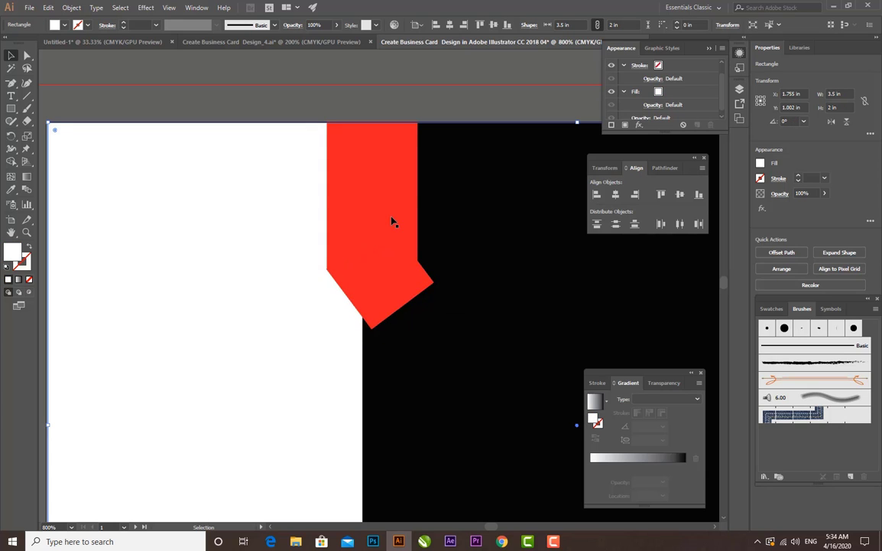
# Shorten the red block to about 0.44 in high and move the tilted square up to meet its lower-left corner
pyautogui.click(393, 220)
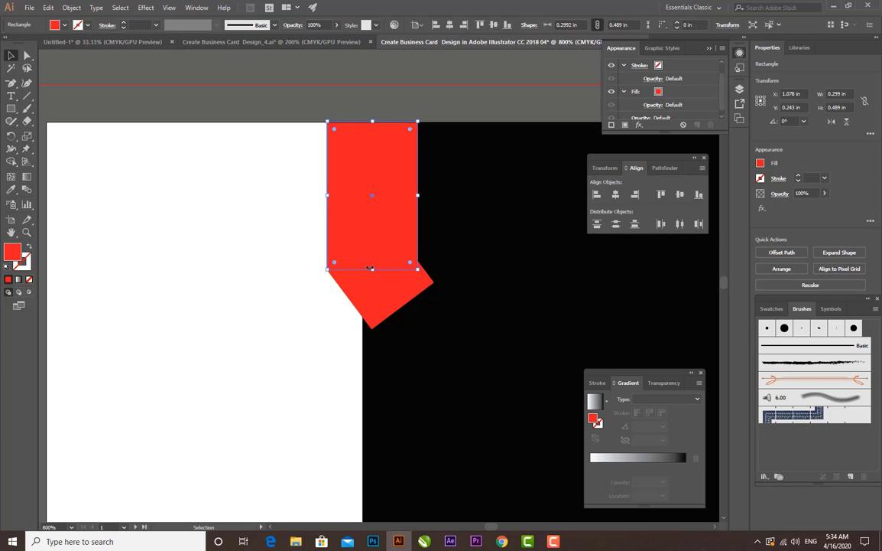
pyautogui.moveTo(372, 268); pyautogui.dragTo(374, 254)
pyautogui.click(334, 259)
pyautogui.moveTo(411, 289); pyautogui.dragTo(413, 262)
pyautogui.click(311, 276)
pyautogui.click(484, 226)
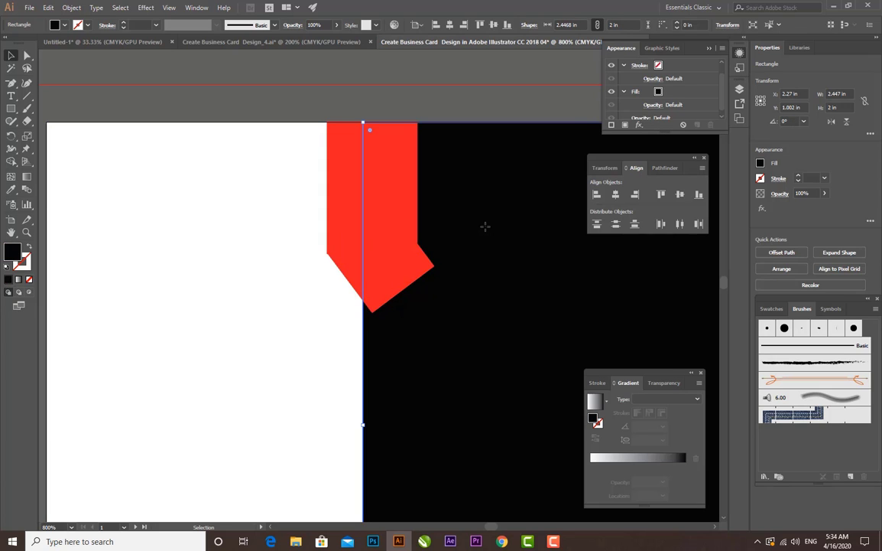
# Send the tilted red square backward twice, behind the red block and the black rectangle
pyautogui.click(411, 273)
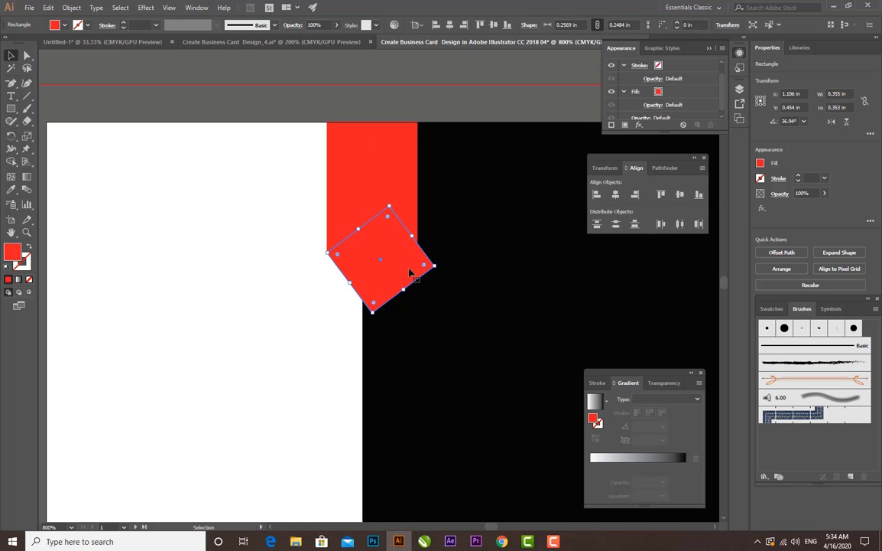
pyautogui.rightClick(409, 268)
pyautogui.moveTo(455, 433)
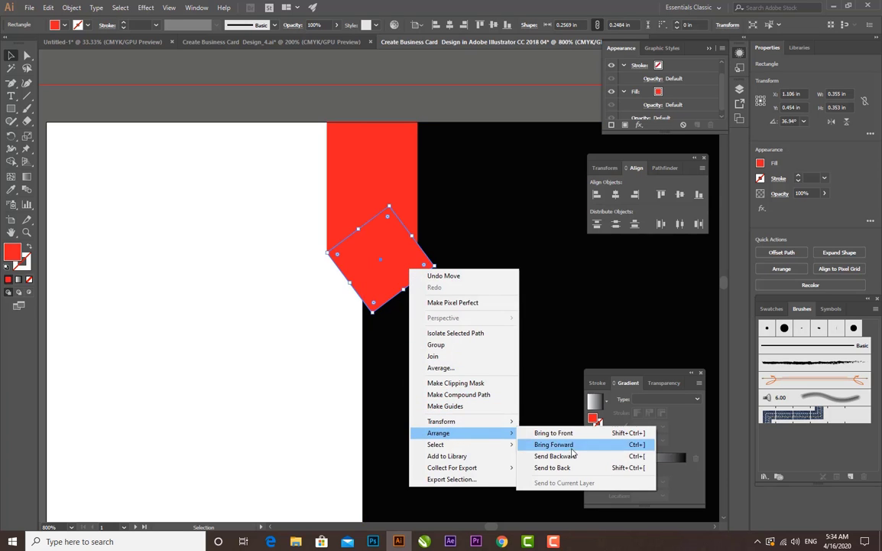
pyautogui.click(560, 456)
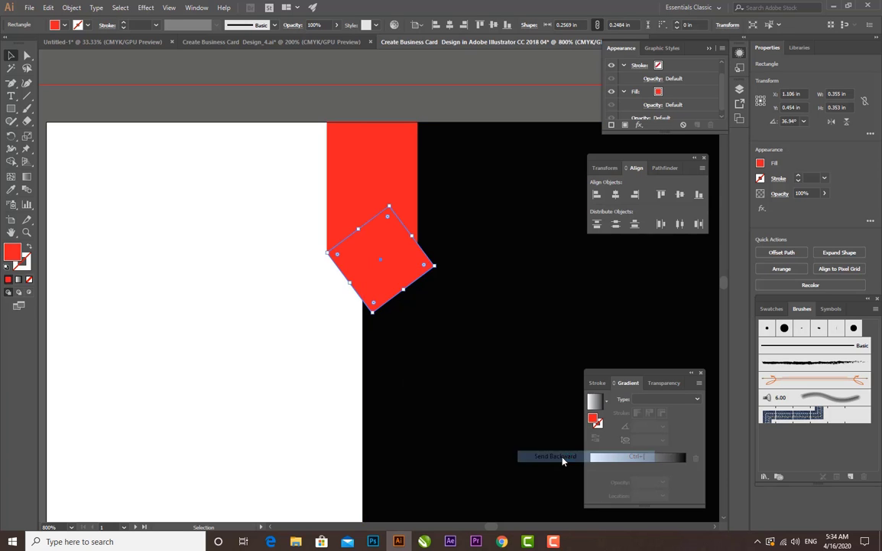
pyautogui.click(281, 311)
pyautogui.click(374, 277)
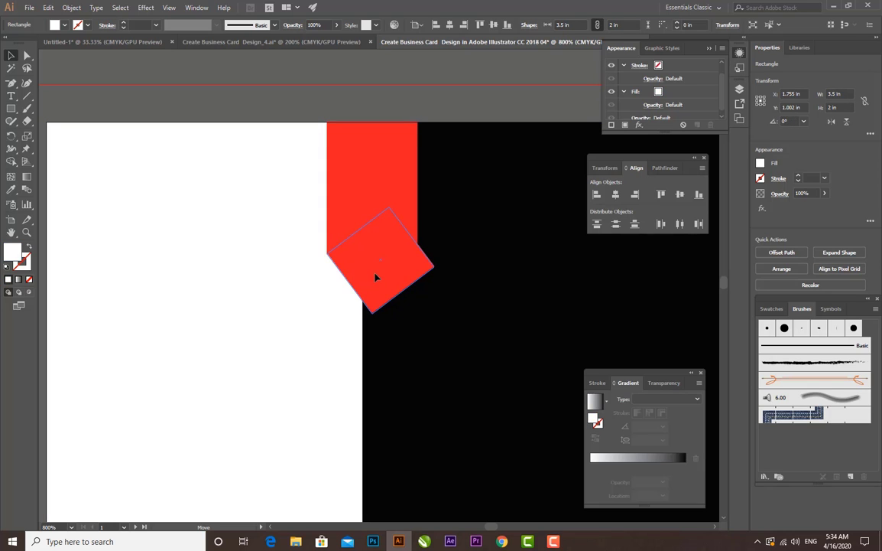
pyautogui.click(488, 313)
pyautogui.click(407, 269)
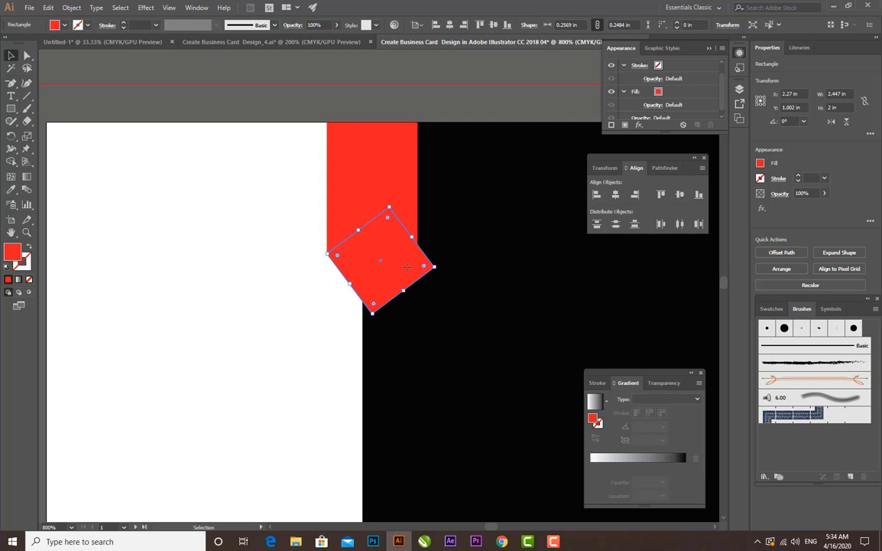
pyautogui.rightClick(406, 267)
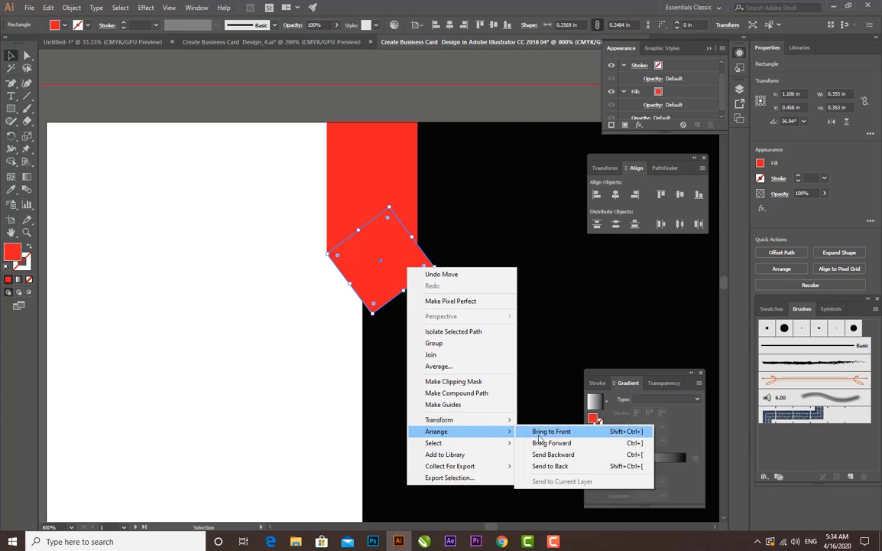
pyautogui.click(535, 407)
pyautogui.click(338, 329)
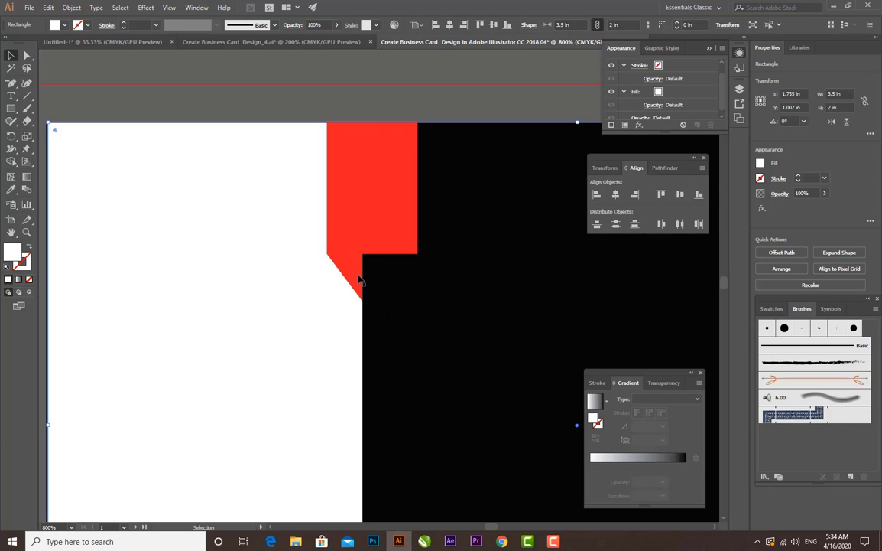
# Set the tilted fold square's fill to dark red AA151C
pyautogui.hotkey('ctrl', '-')
pyautogui.hotkey('ctrl', '-')
pyautogui.hotkey('ctrl', '-')
pyautogui.hotkey('ctrl', '-')
pyautogui.hotkey('ctrl', '+')
pyautogui.hotkey('ctrl', '+')
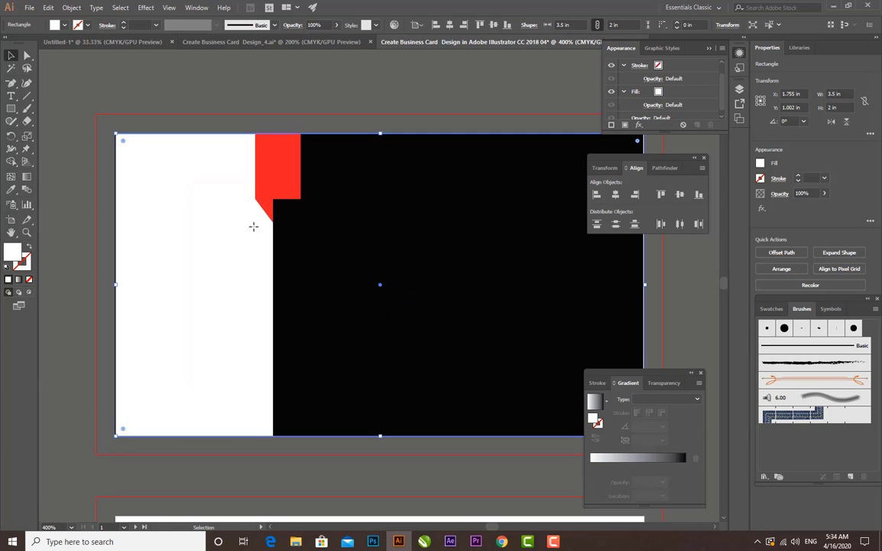
pyautogui.moveTo(225, 216); pyautogui.dragTo(247, 290)
pyautogui.hotkey('ctrl', '+')
pyautogui.hotkey('ctrl', '+')
pyautogui.hotkey('ctrl', '+')
pyautogui.moveTo(149, 135); pyautogui.dragTo(278, 354)
pyautogui.click(168, 263)
pyautogui.doubleClick(10, 252)
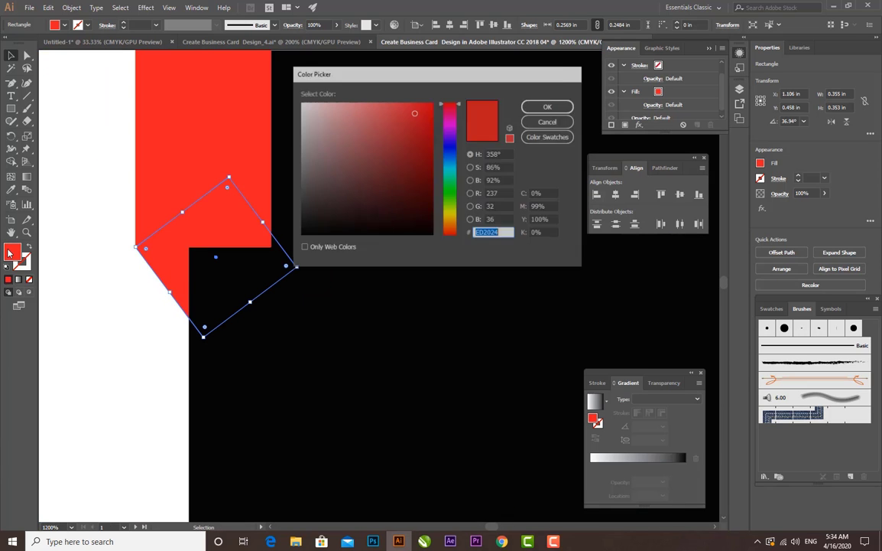
pyautogui.click(417, 145)
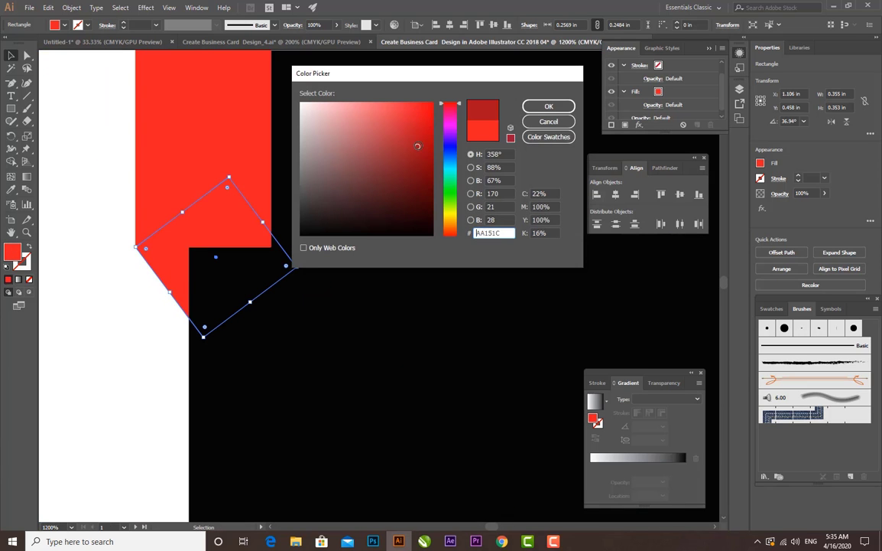
pyautogui.click(540, 110)
pyautogui.click(61, 285)
# Create a copy of the red block and its dark red fold, reflected across the horizontal axis
pyautogui.hotkey('ctrl', '-')
pyautogui.hotkey('ctrl', '-')
pyautogui.hotkey('ctrl', '-')
pyautogui.hotkey('ctrl', '-')
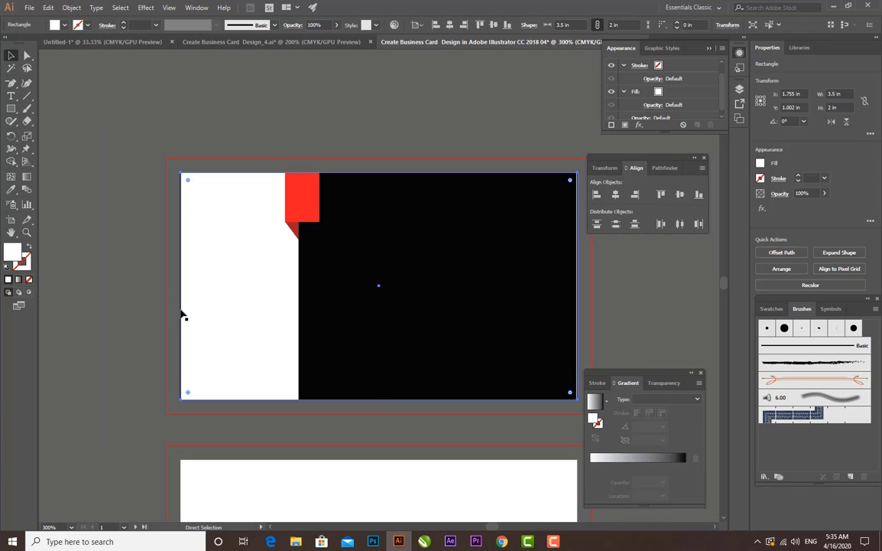
pyautogui.press('v')
pyautogui.click(309, 208)
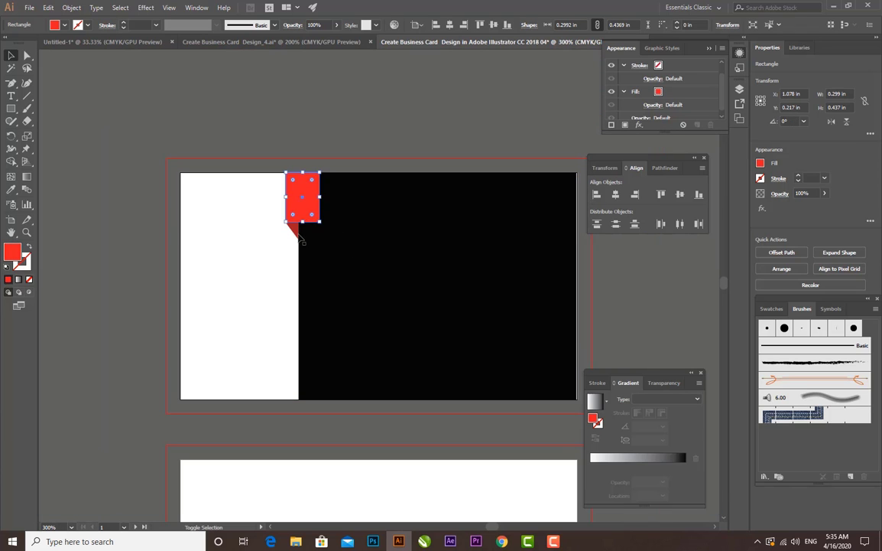
pyautogui.keyDown('shift'); pyautogui.click(293, 228); pyautogui.keyUp('shift')
pyautogui.rightClick(304, 201)
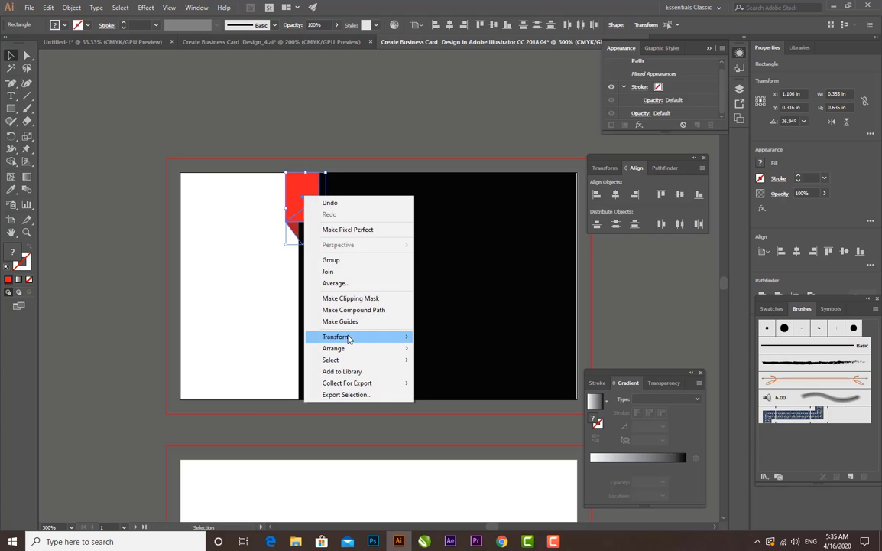
pyautogui.moveTo(348, 336)
pyautogui.click(447, 381)
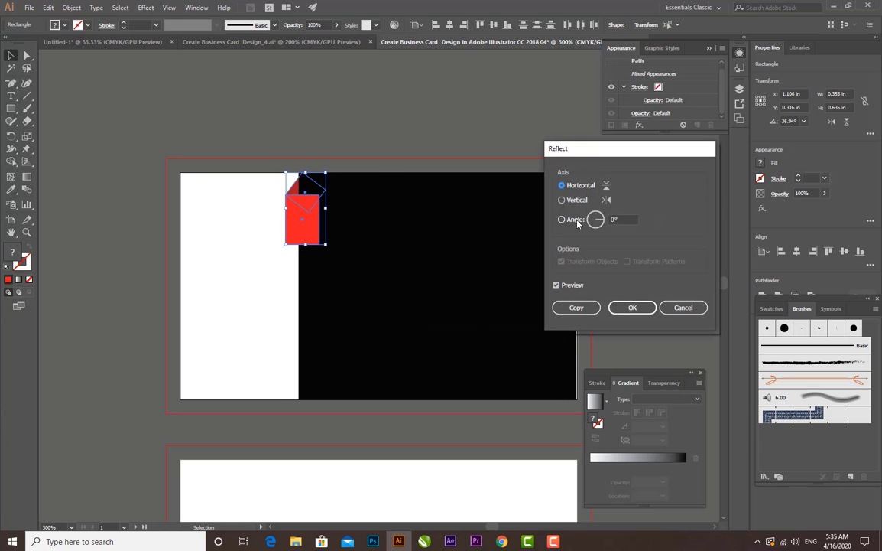
pyautogui.click(572, 308)
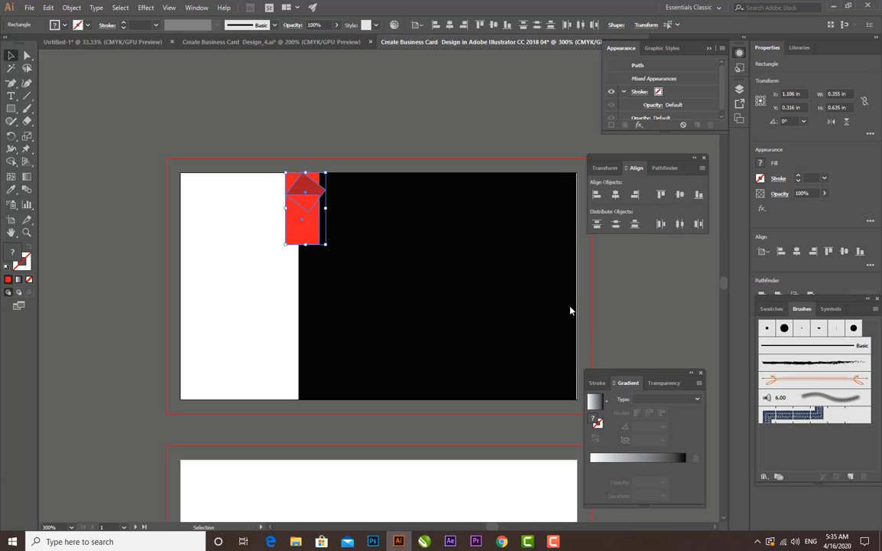
# Move the reflected ribbon copy straight down until its red block meets the card's lower edge
pyautogui.press('Down')
pyautogui.press('Down')
pyautogui.press('Down')
pyautogui.press('Down')
pyautogui.press('Down')
pyautogui.press('Down')
pyautogui.press('Down')
pyautogui.press('Down')
pyautogui.press('Down')
pyautogui.press('Down')
pyautogui.press('Down')
pyautogui.press('Down')
pyautogui.press('Down')
pyautogui.press('Down')
pyautogui.press('Down')
pyautogui.press('Down')
pyautogui.press('Down')
pyautogui.press('Down')
pyautogui.press('Down')
pyautogui.press('Down')
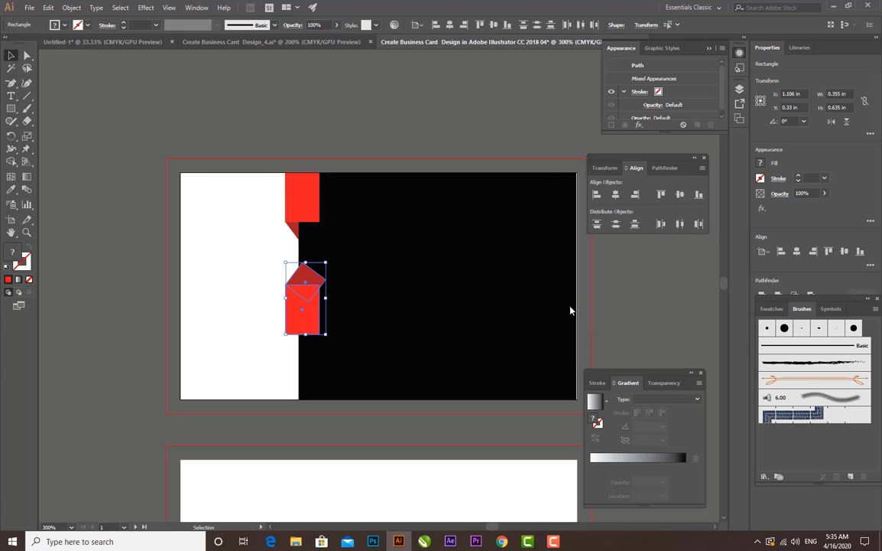
pyautogui.press('Down')
pyautogui.press('Down')
pyautogui.press('Down')
pyautogui.press('Down')
pyautogui.press('Down')
pyautogui.press('Down')
pyautogui.press('Down')
pyautogui.press('Down')
pyautogui.press('Down')
pyautogui.press('Down')
pyautogui.press('Down')
pyautogui.press('Down')
pyautogui.press('Down')
pyautogui.press('Down')
pyautogui.press('Down')
pyautogui.press('Down')
pyautogui.press('Down')
pyautogui.press('Down')
pyautogui.press('Down')
pyautogui.press('Down')
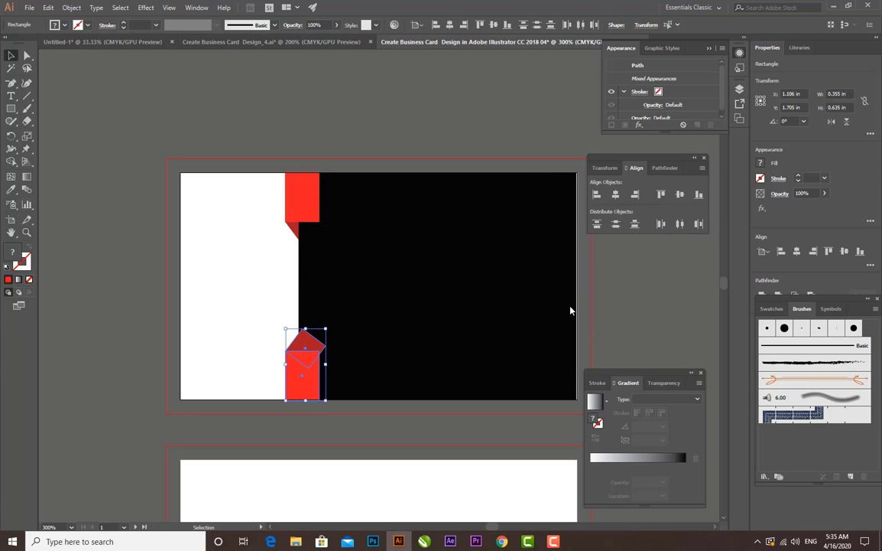
pyautogui.press('Up')
pyautogui.press('Down')
pyautogui.click(196, 321)
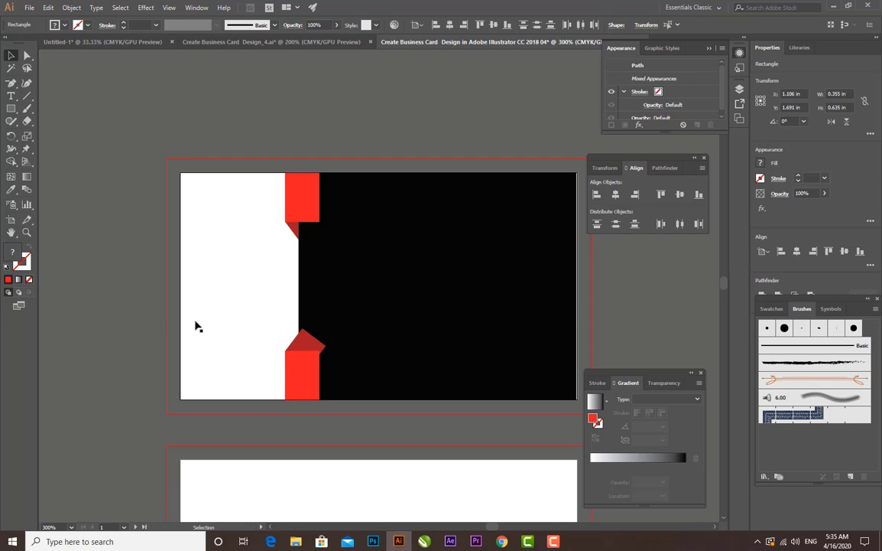
# Send the lower ribbon's dark red fold square backward twice, behind the black rectangle
pyautogui.click(195, 326)
pyautogui.hotkey('ctrl', '+')
pyautogui.hotkey('ctrl', '+')
pyautogui.moveTo(419, 335); pyautogui.dragTo(421, 277)
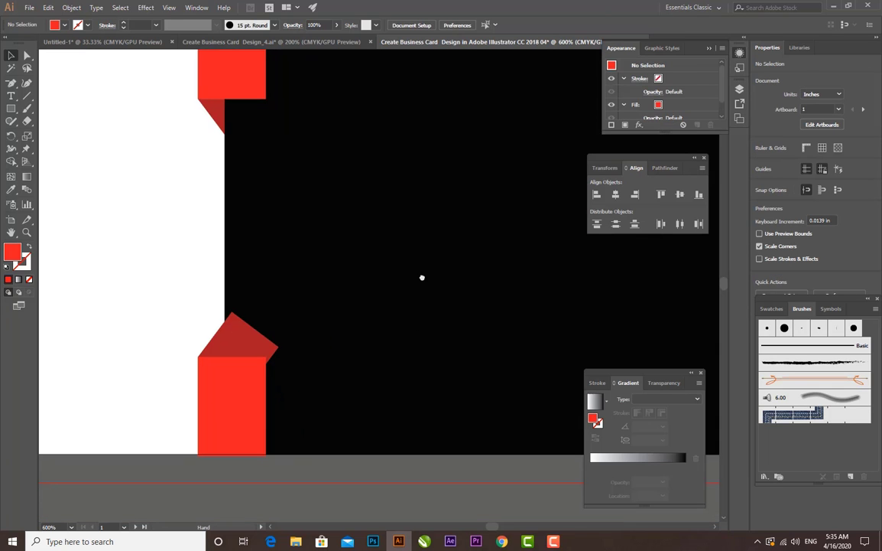
pyautogui.click(243, 340)
pyautogui.rightClick(249, 338)
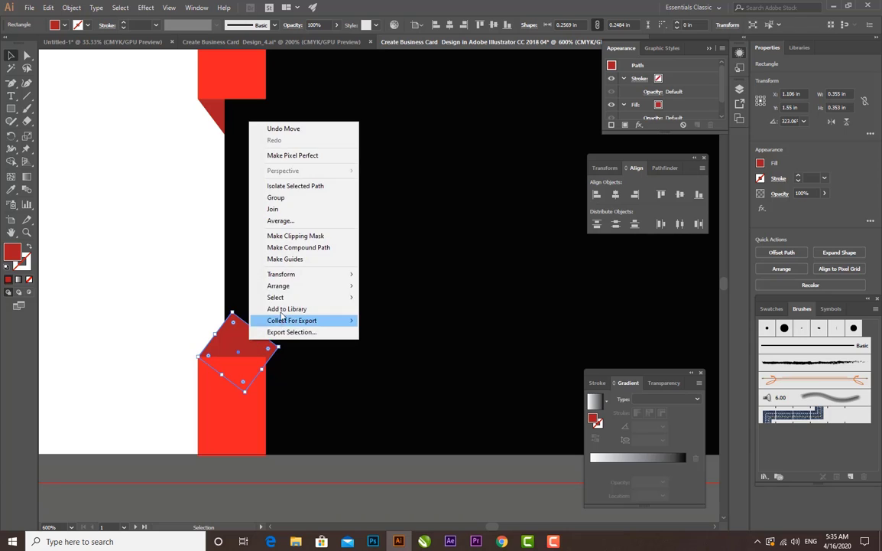
pyautogui.moveTo(283, 288)
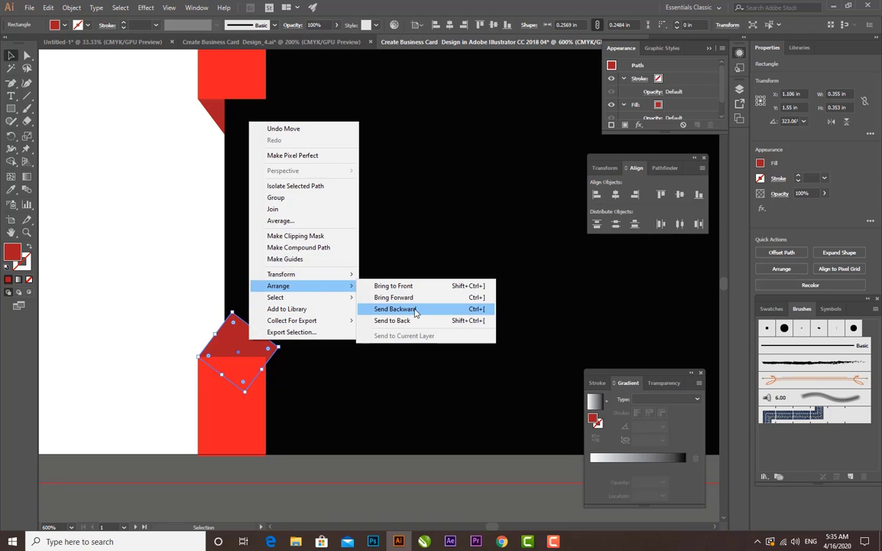
pyautogui.click(415, 308)
pyautogui.click(206, 292)
pyautogui.click(304, 305)
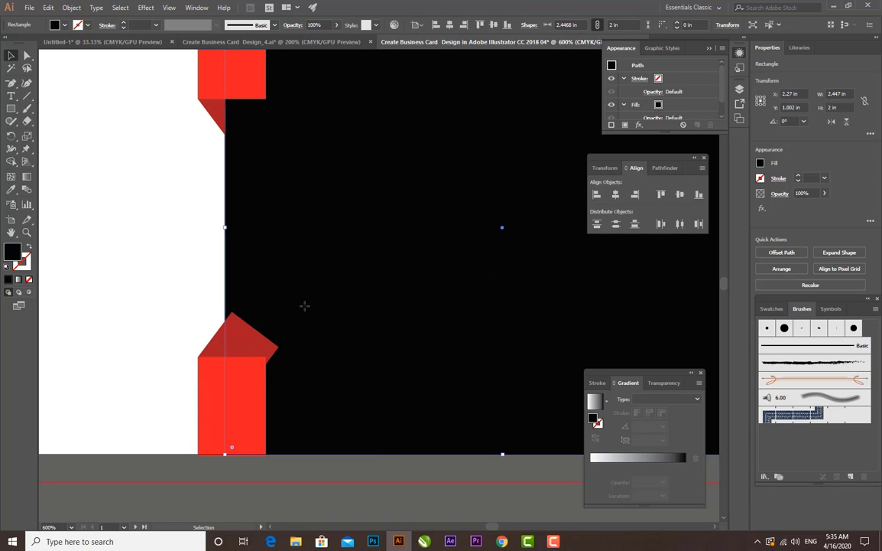
pyautogui.click(239, 337)
pyautogui.rightClick(246, 333)
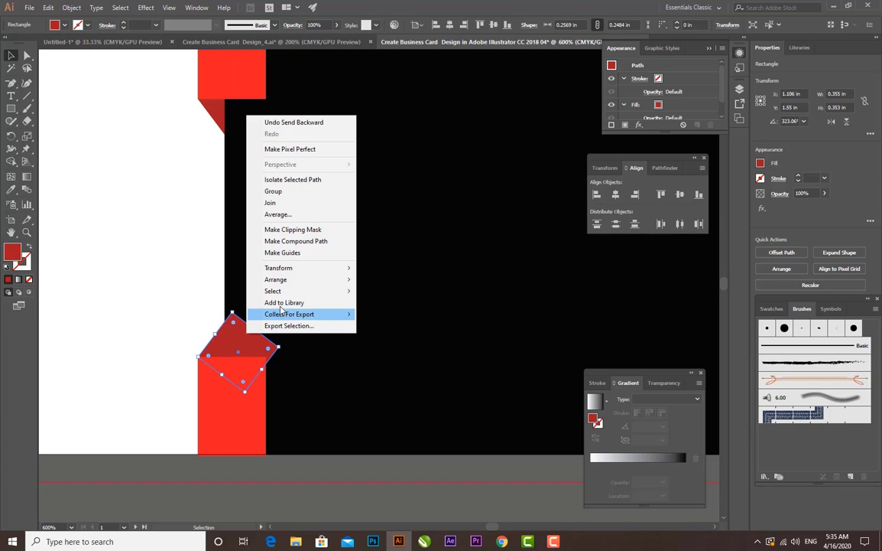
pyautogui.moveTo(284, 283)
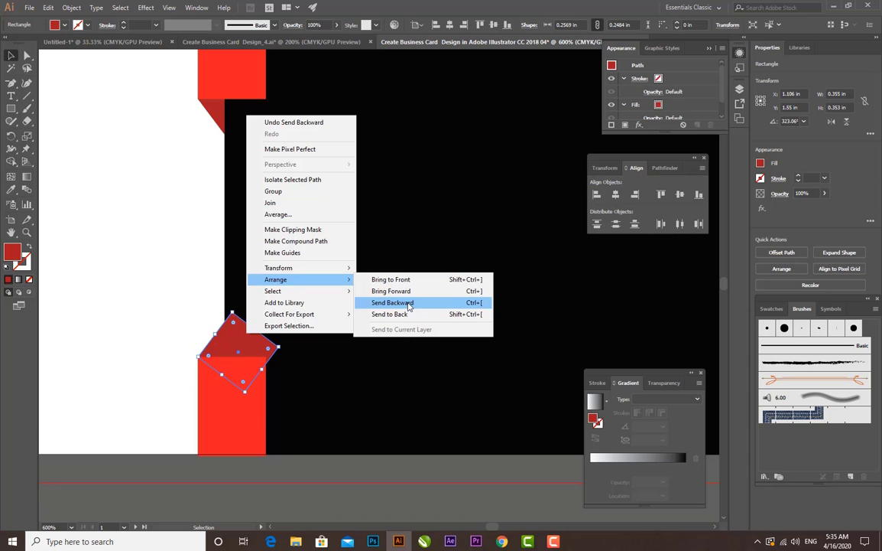
pyautogui.click(407, 304)
pyautogui.click(153, 284)
# Duplicate the black rectangle to the card's left edge and narrow the copy into a thin full-height strip
pyautogui.hotkey('ctrl', '-')
pyautogui.hotkey('ctrl', '-')
pyautogui.hotkey('ctrl', '-')
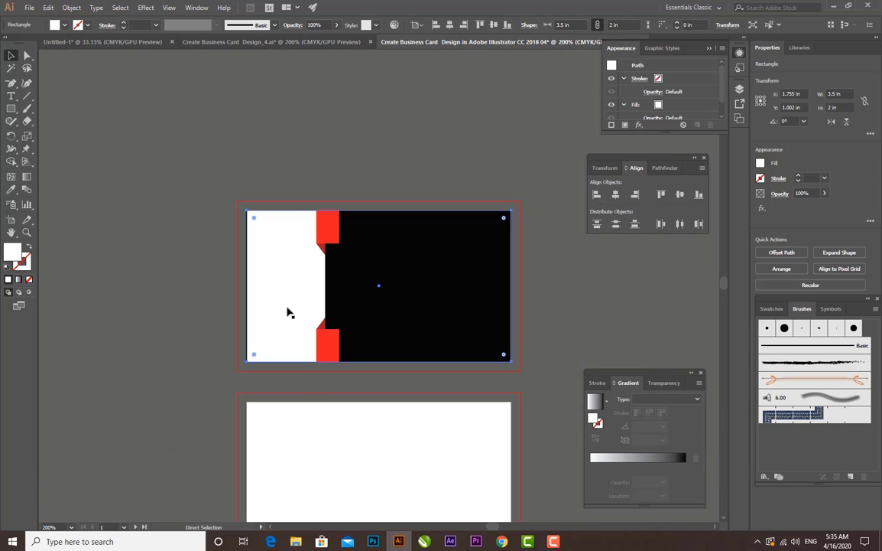
pyautogui.hotkey('ctrl', '-')
pyautogui.hotkey('ctrl', '+')
pyautogui.moveTo(382, 286); pyautogui.dragTo(362, 273)
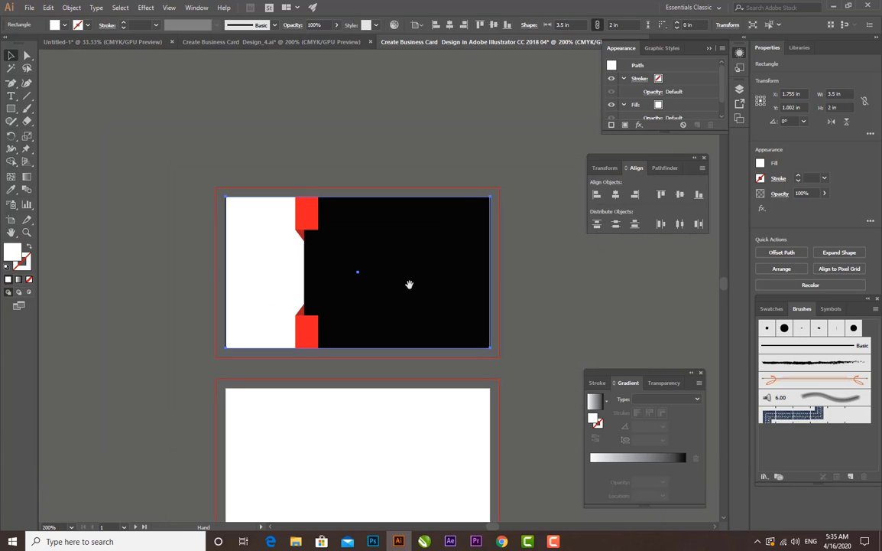
pyautogui.moveTo(533, 276); pyautogui.dragTo(526, 280)
pyautogui.click(594, 273)
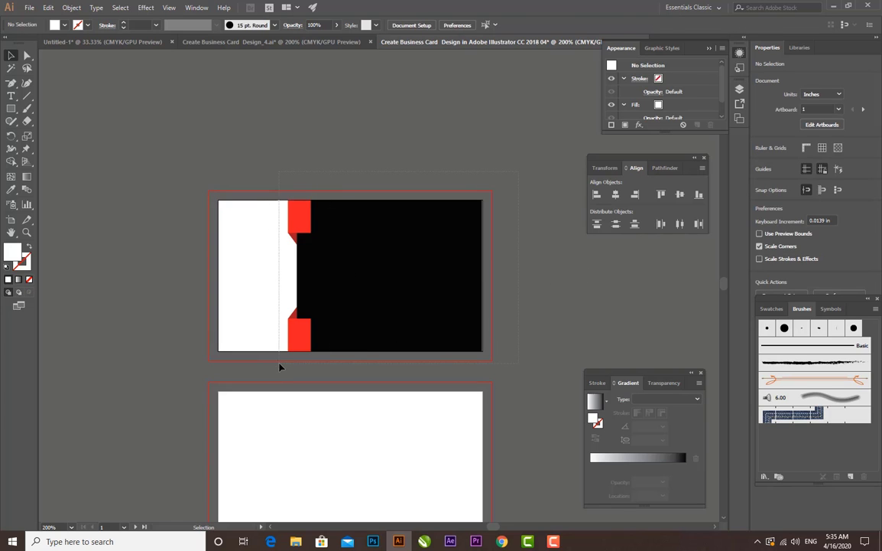
pyautogui.click(284, 298)
pyautogui.click(519, 263)
pyautogui.click(464, 292)
pyautogui.moveTo(429, 318); pyautogui.dragTo(361, 318)
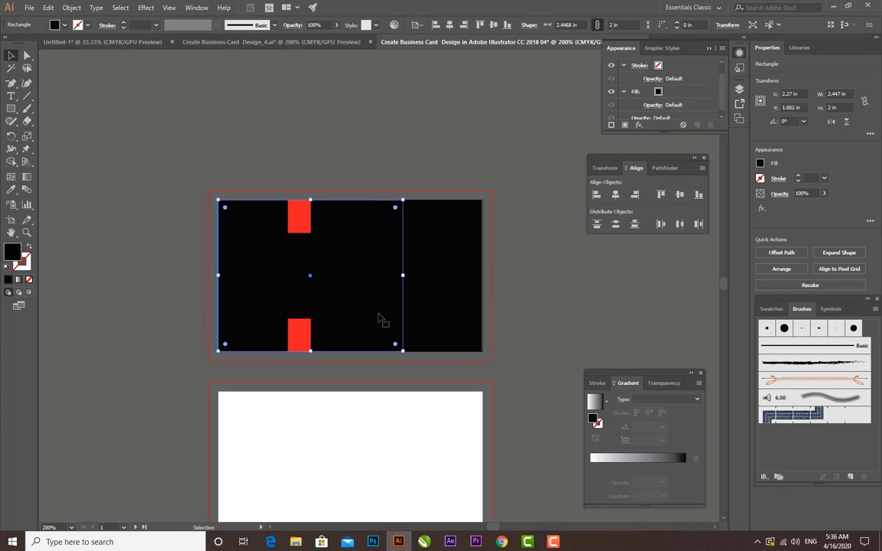
pyautogui.moveTo(402, 276); pyautogui.dragTo(235, 292)
pyautogui.click(202, 292)
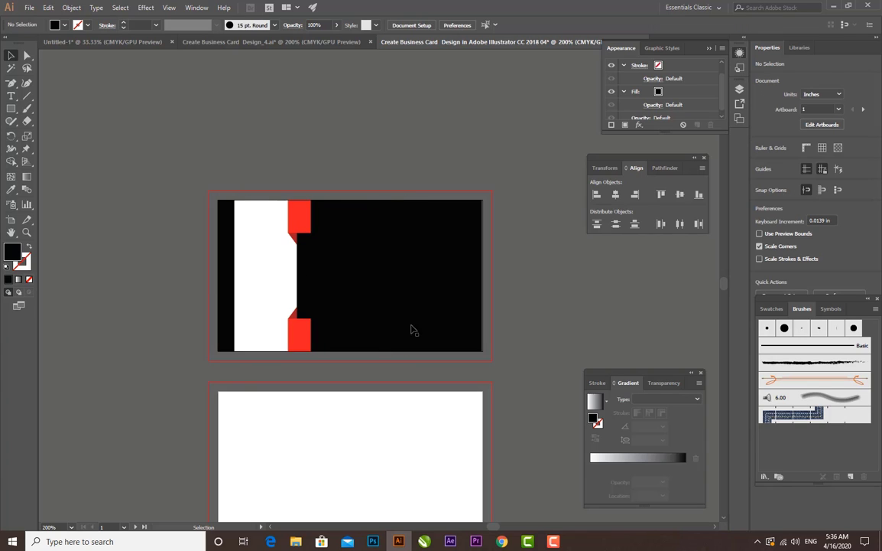
# Duplicate the large black rectangle above itself and reduce the copy to a thin horizontal bar about 0.215 in high
pyautogui.hotkey('ctrl', '=')
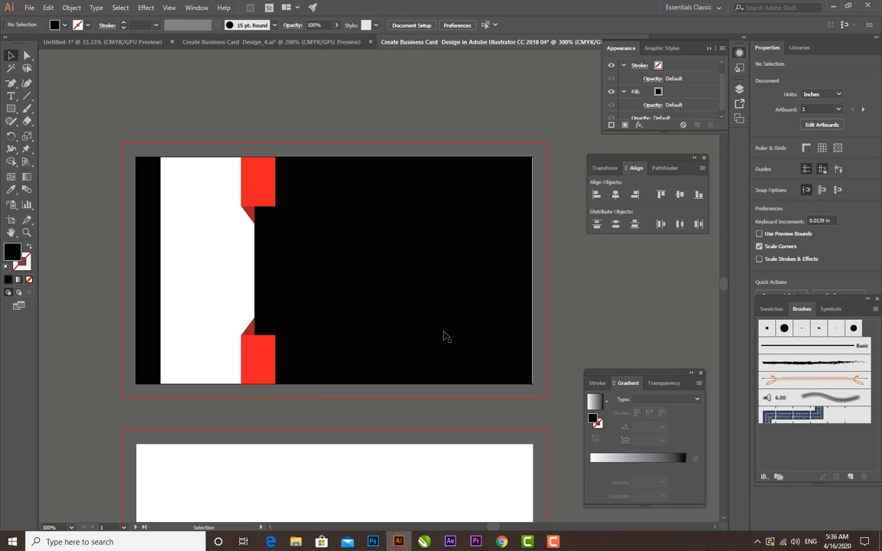
pyautogui.hotkey('ctrl', '-')
pyautogui.moveTo(396, 260); pyautogui.dragTo(397, 220)
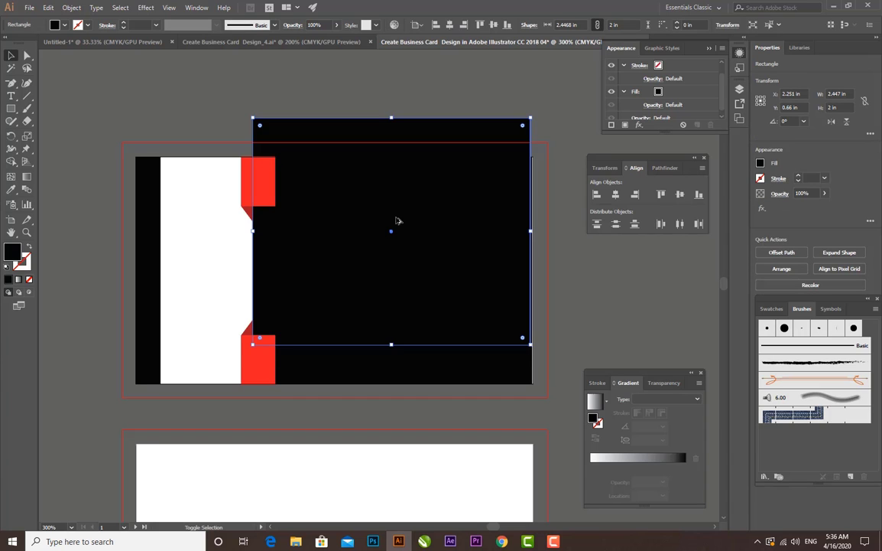
pyautogui.moveTo(391, 347); pyautogui.dragTo(388, 142)
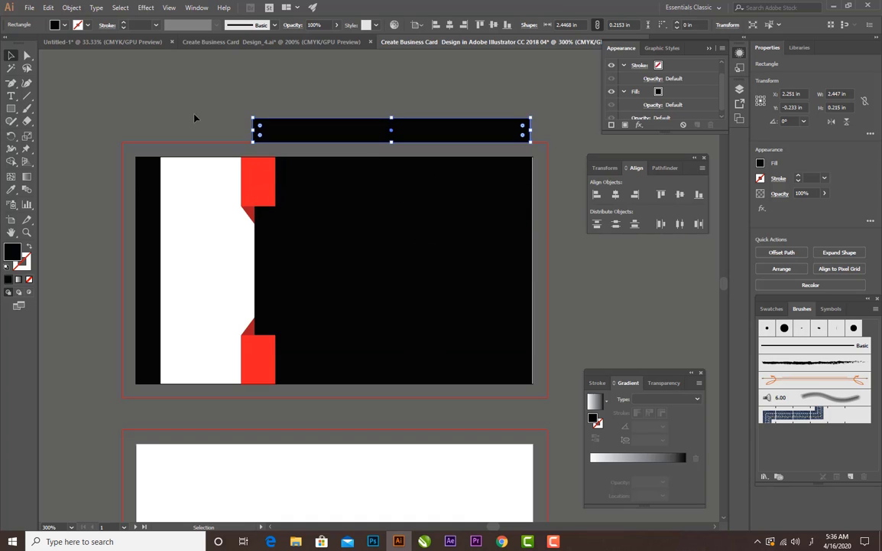
pyautogui.click(75, 79)
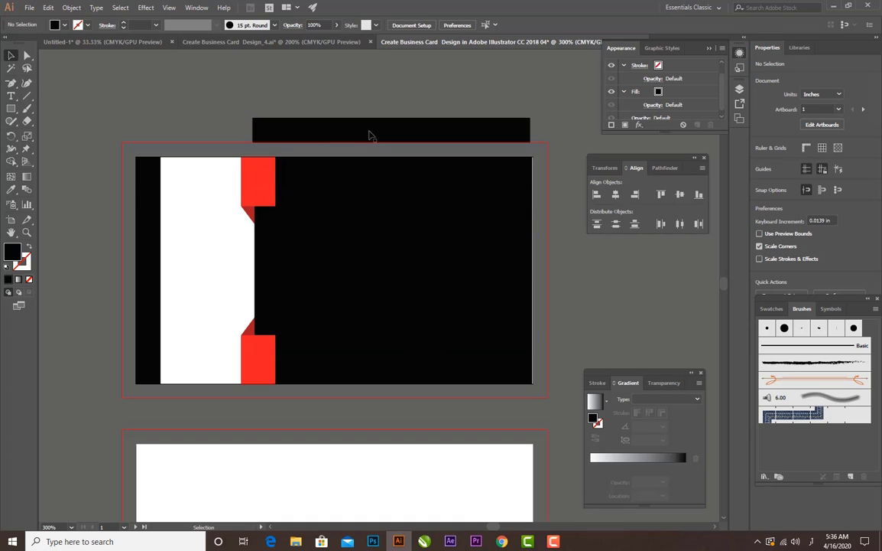
# Move the thin bar onto the card's black area, flush with its edges, and fill it with grayish #8C7E7F
pyautogui.click(371, 244)
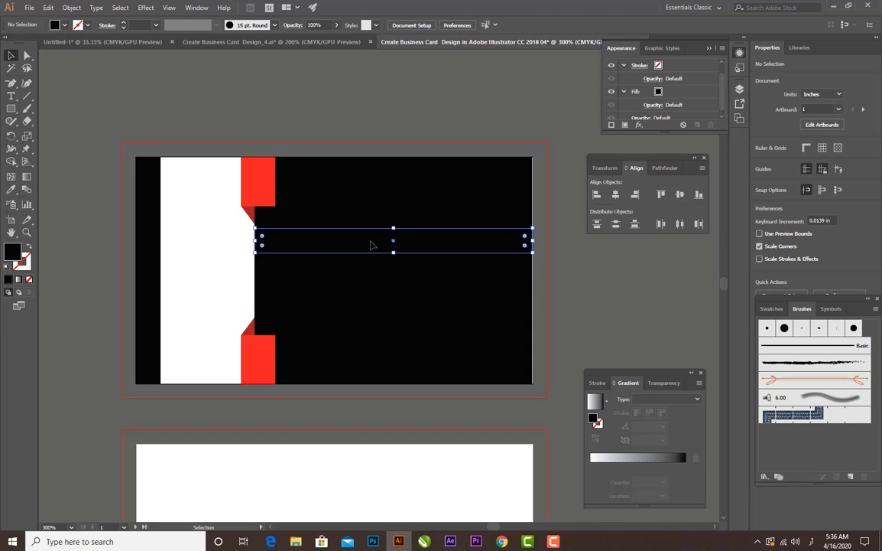
pyautogui.doubleClick(13, 254)
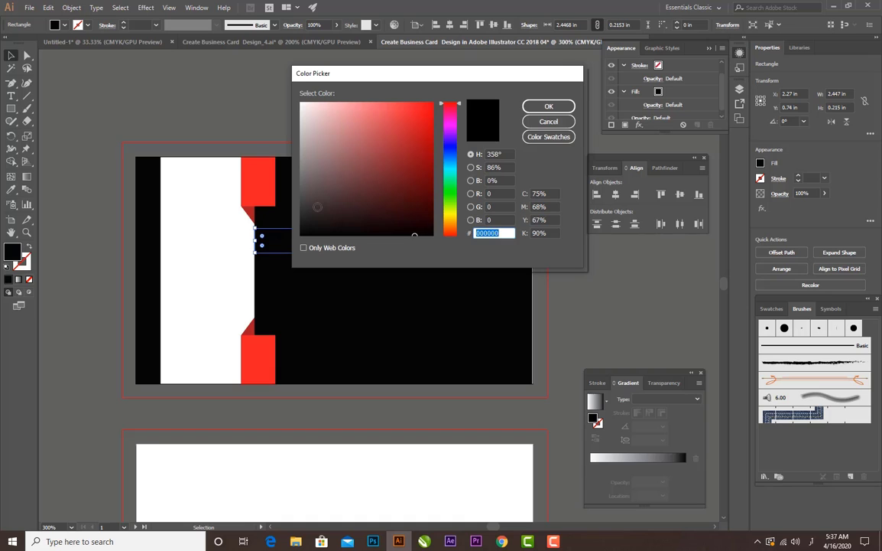
pyautogui.moveTo(317, 207); pyautogui.dragTo(313, 162)
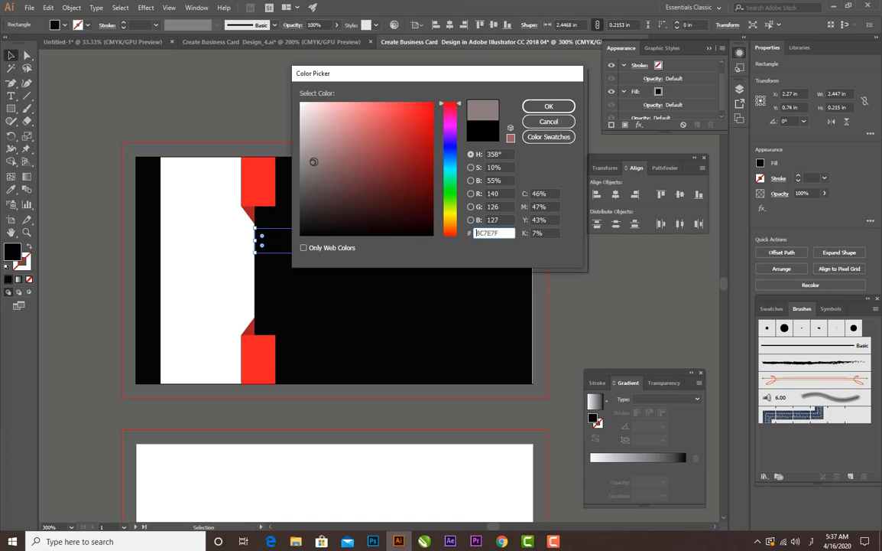
pyautogui.click(555, 111)
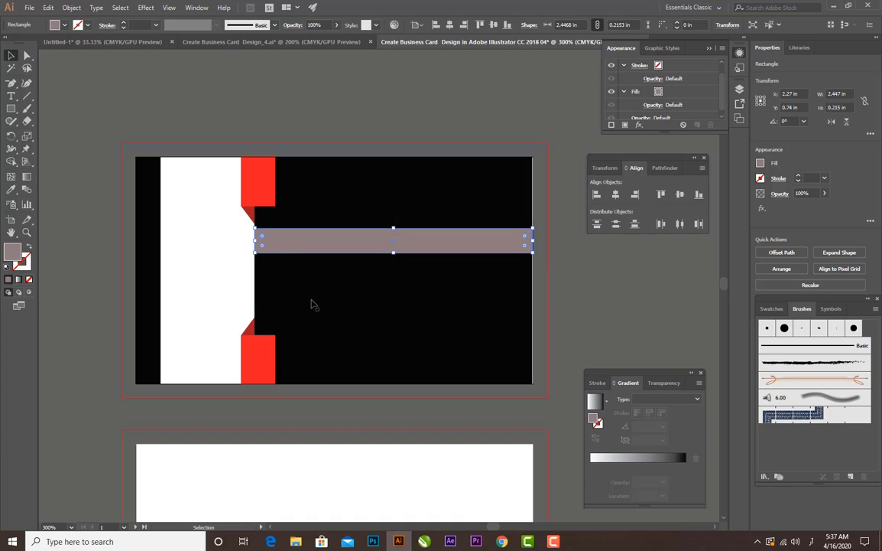
pyautogui.click(111, 138)
# Duplicate the gray bar twice straight down to form a stack of three narrowly spaced bars
pyautogui.click(467, 252)
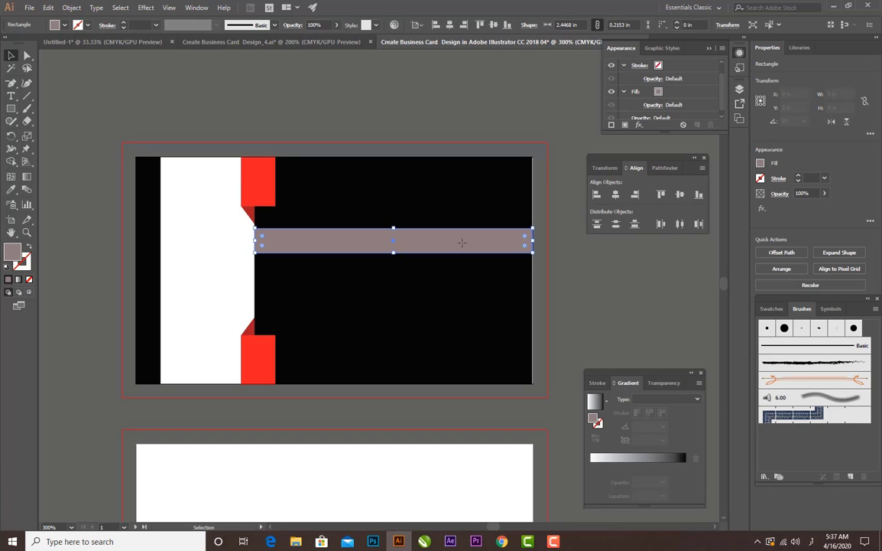
pyautogui.moveTo(466, 252); pyautogui.dragTo(470, 309)
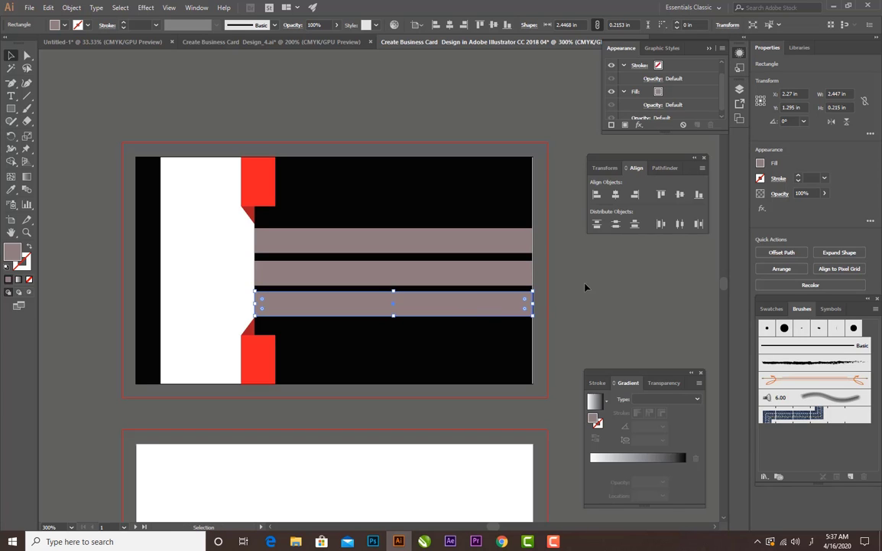
pyautogui.click(588, 286)
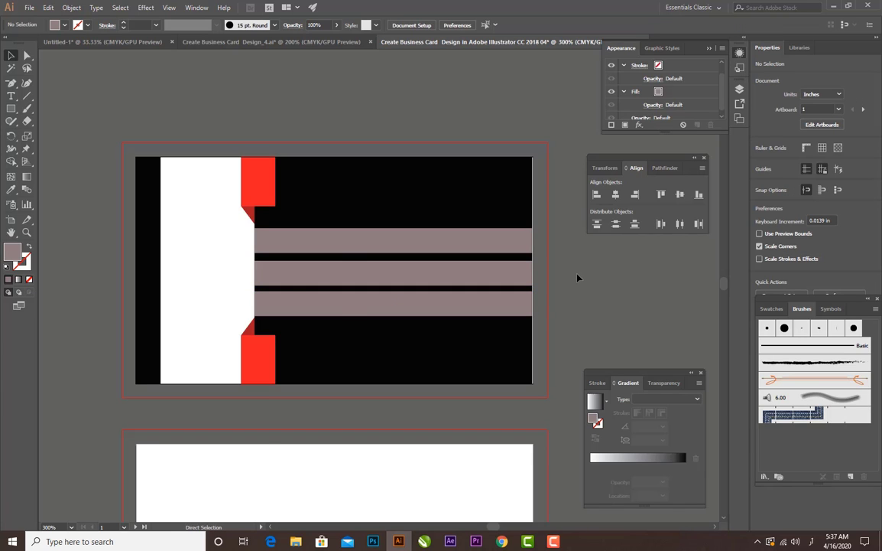
# Nudge all three gray bars slightly upward together on the black area
pyautogui.hotkey('ctrl', '-')
pyautogui.hotkey('ctrl', '+')
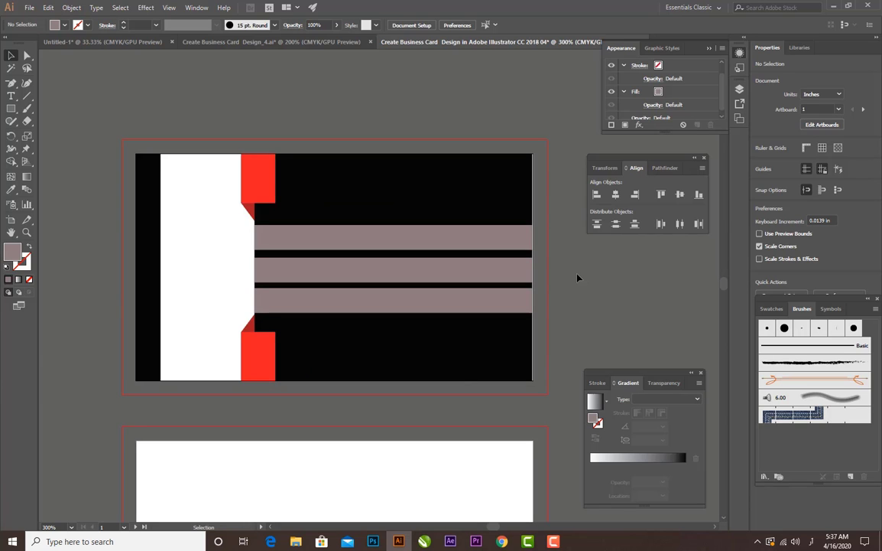
pyautogui.click(440, 308)
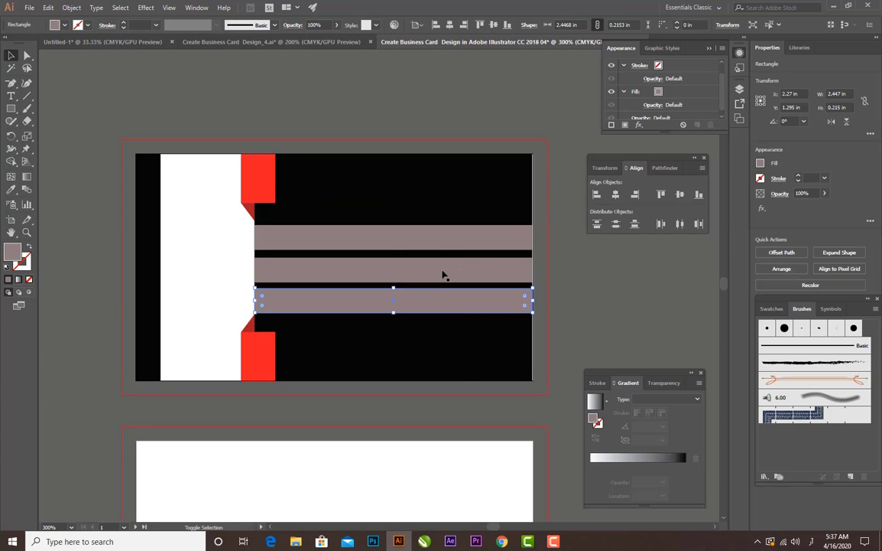
pyautogui.keyDown('shift'); pyautogui.click(444, 276); pyautogui.keyUp('shift')
pyautogui.keyDown('shift'); pyautogui.click(434, 244); pyautogui.keyUp('shift')
pyautogui.press('Up')
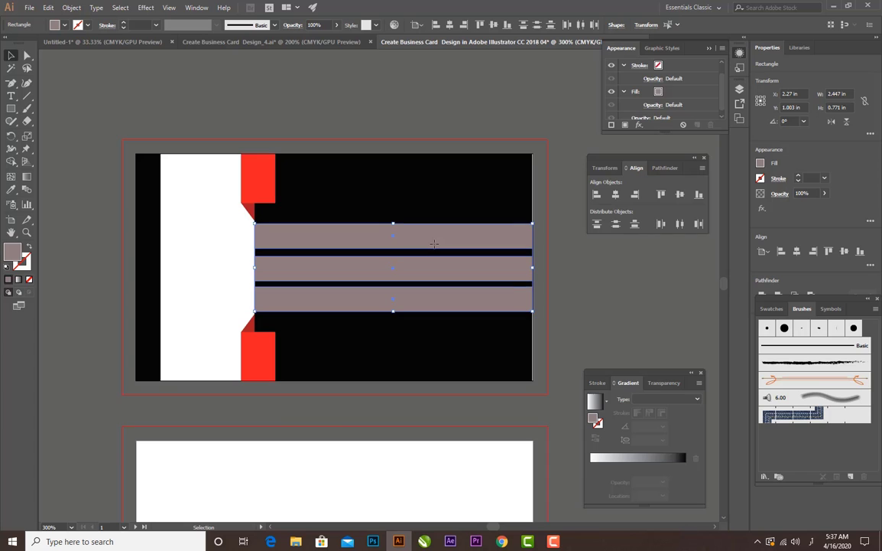
pyautogui.click(571, 274)
# Shorten the three gray bars from their left ends to the red blocks' right edge, about 2.067 in wide
pyautogui.hotkey('ctrl', '-')
pyautogui.hotkey('ctrl', '-')
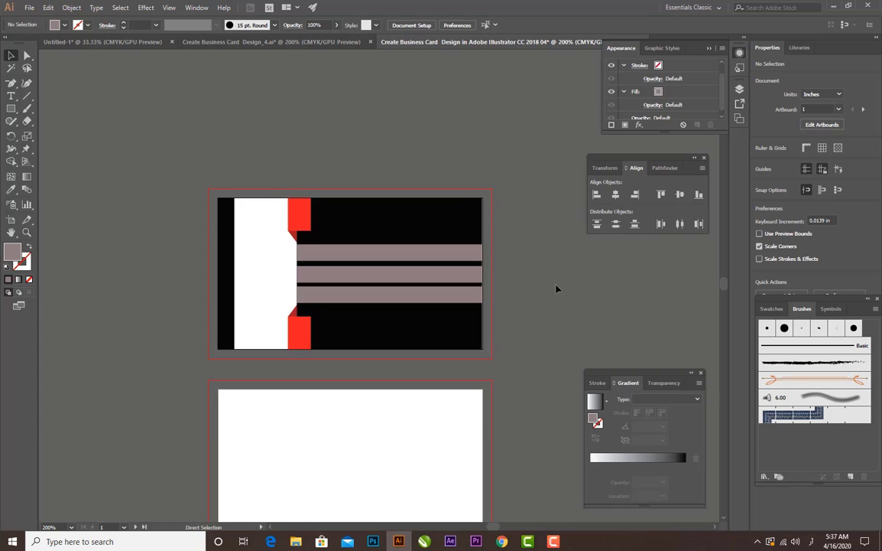
pyautogui.hotkey('ctrl', '+')
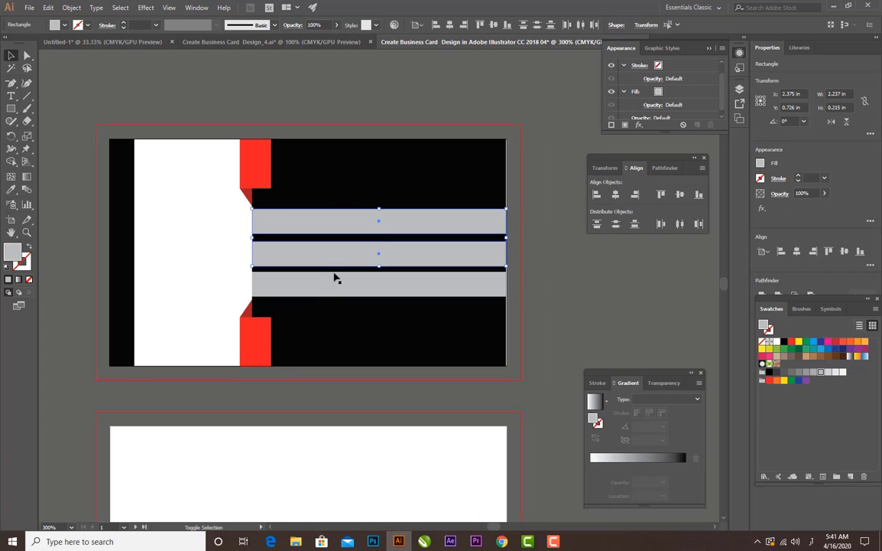
pyautogui.keyDown('shift'); pyautogui.click(277, 252); pyautogui.keyUp('shift')
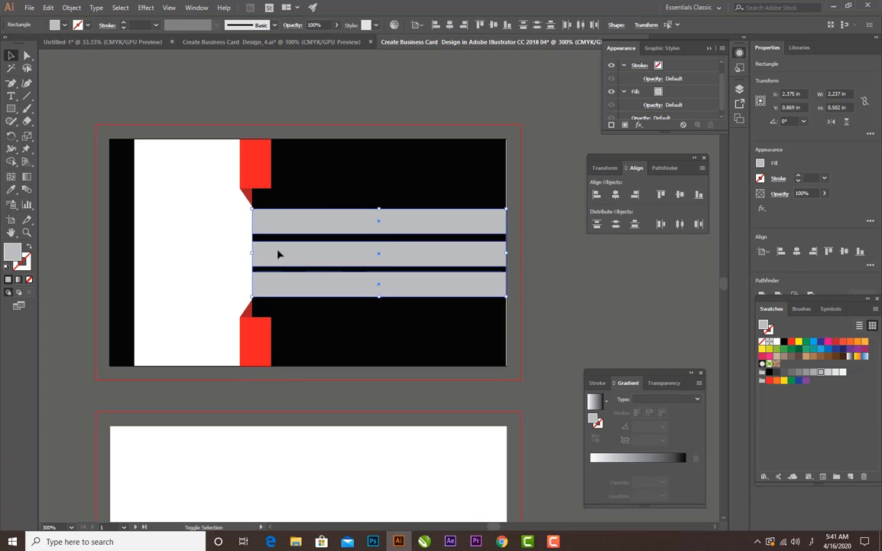
pyautogui.moveTo(256, 257); pyautogui.dragTo(271, 253)
pyautogui.click(558, 273)
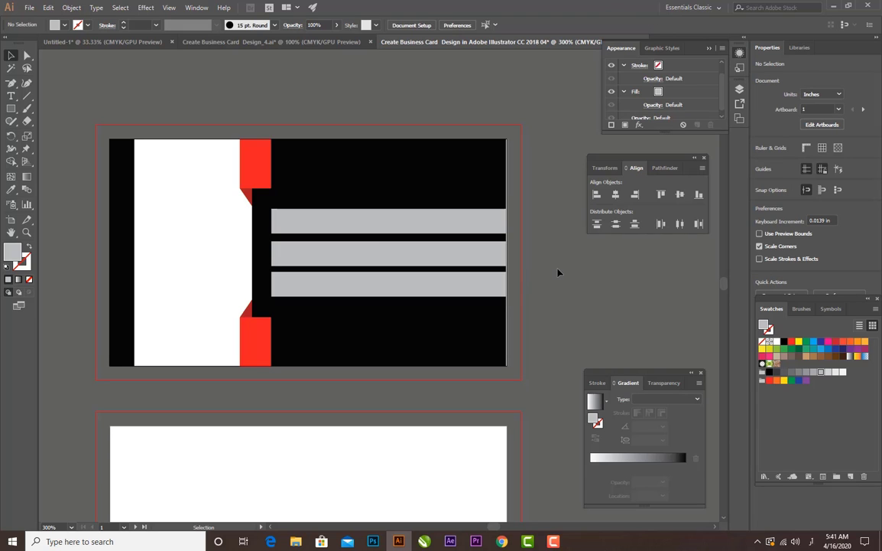
# Move the name and job title text onto the card's black area, just above the gray bars
pyautogui.hotkey('ctrl', '-')
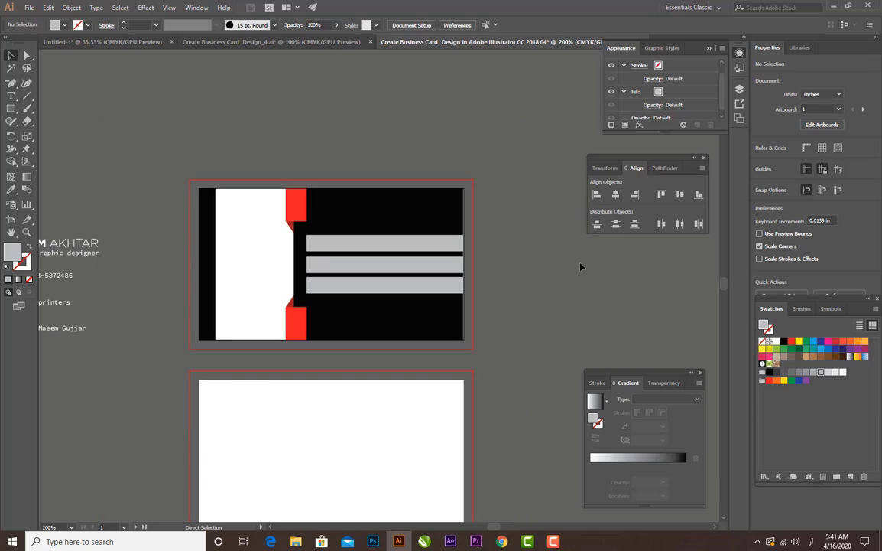
pyautogui.hotkey('ctrl', '-')
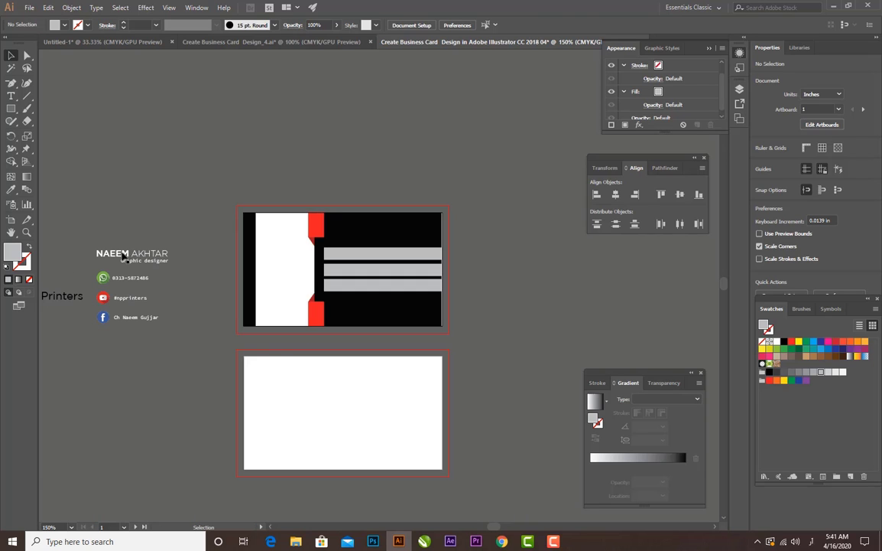
pyautogui.moveTo(122, 257); pyautogui.dragTo(407, 311)
pyautogui.click(522, 257)
pyautogui.hotkey('ctrl', '+')
pyautogui.hotkey('ctrl', '+')
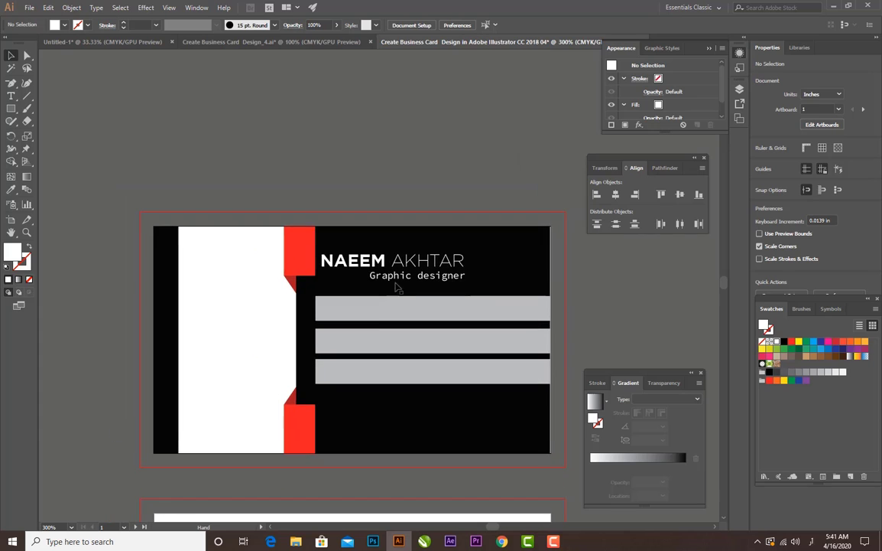
pyautogui.moveTo(382, 264); pyautogui.dragTo(380, 269)
pyautogui.click(374, 158)
# Bring the contact details group up to the card and stretch the three gray bars downward to about 0.863 in overall height
pyautogui.hotkey('ctrl', '-')
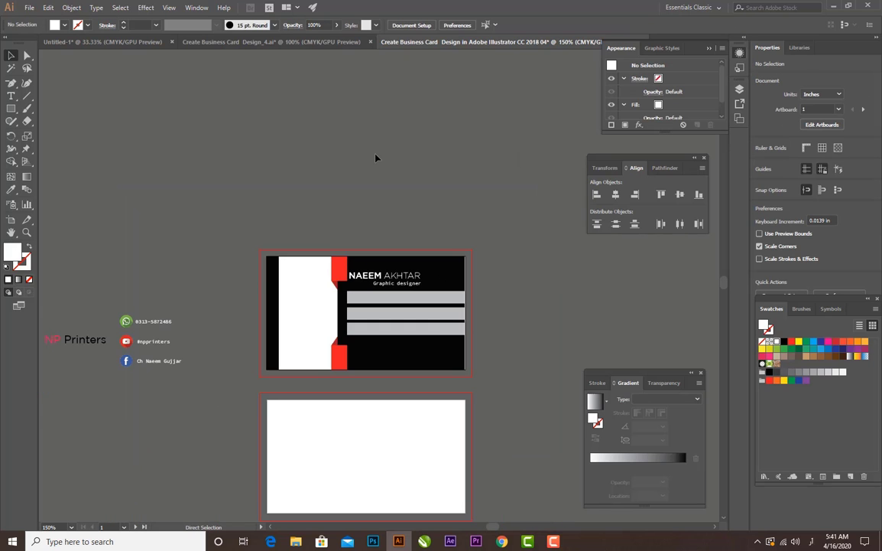
pyautogui.moveTo(167, 327); pyautogui.dragTo(268, 259)
pyautogui.click(406, 298)
pyautogui.keyDown('shift'); pyautogui.click(406, 313); pyautogui.keyUp('shift')
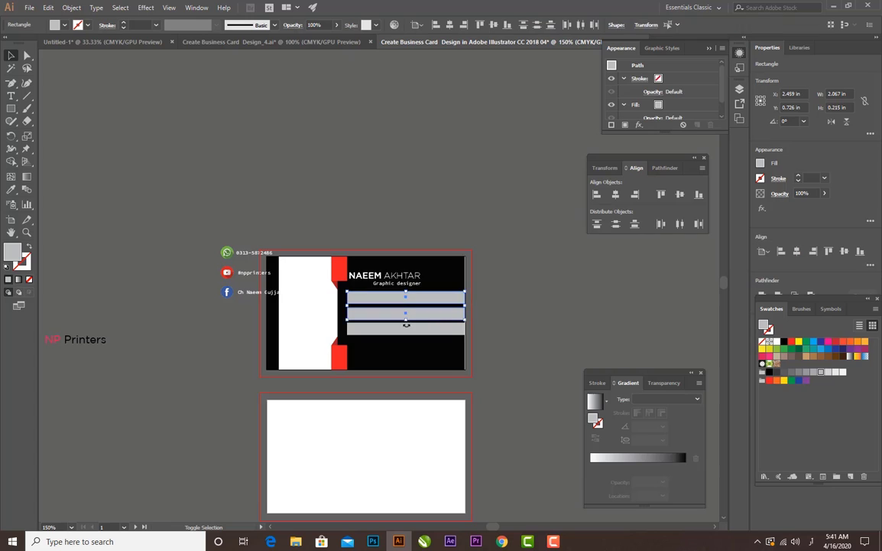
pyautogui.keyDown('shift'); pyautogui.click(406, 327); pyautogui.keyUp('shift')
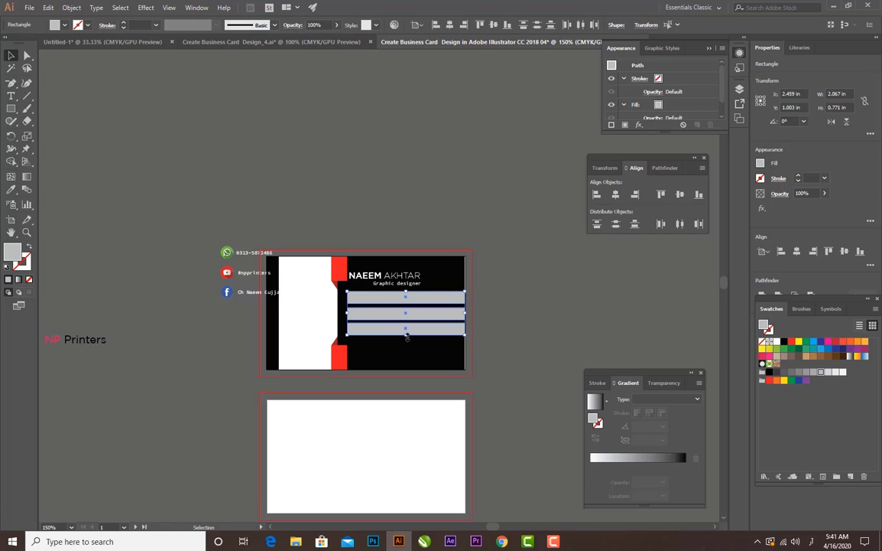
pyautogui.moveTo(407, 336); pyautogui.dragTo(409, 343)
pyautogui.hotkey('ctrl', 'z')
pyautogui.click(481, 205)
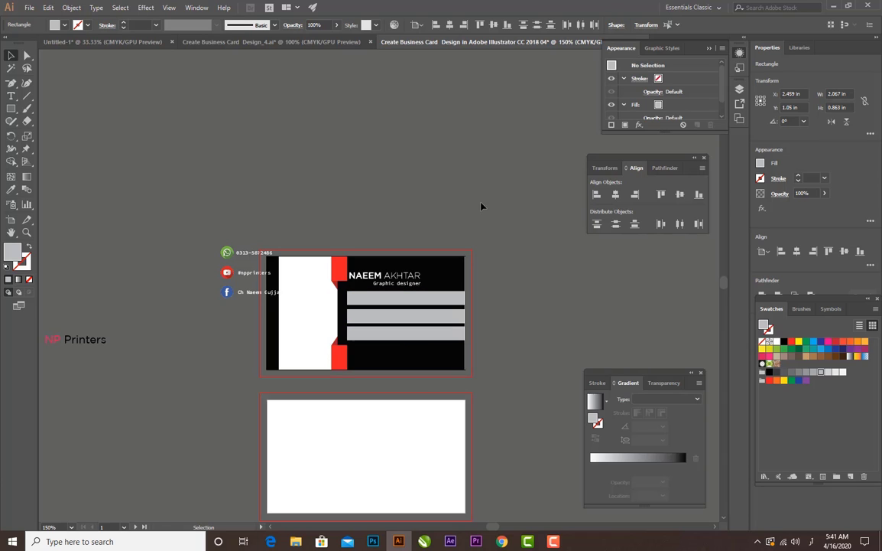
# Place the contact details group over the gray bars and scale it to about 0.978 × 0.818 in, one entry per bar
pyautogui.moveTo(229, 260); pyautogui.dragTo(354, 309)
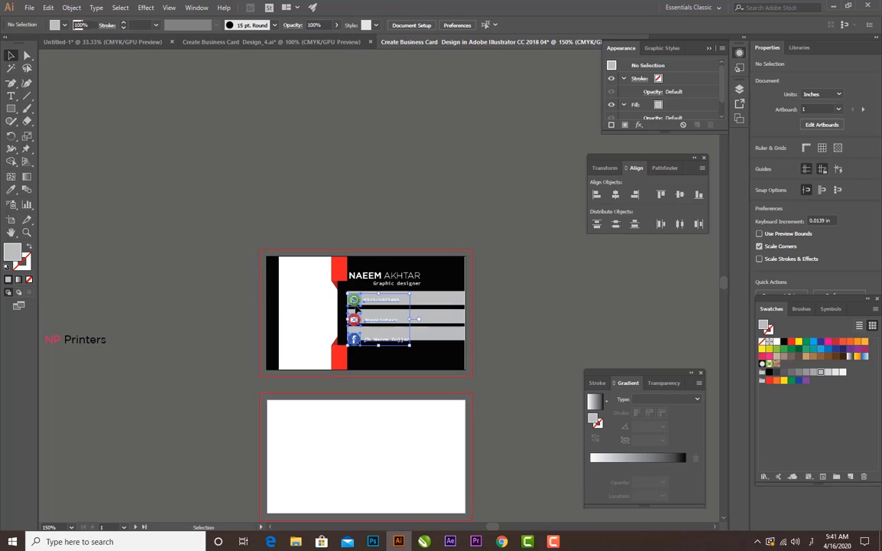
pyautogui.hotkey('ctrl', '=')
pyautogui.hotkey('ctrl', '=')
pyautogui.hotkey('ctrl', '=')
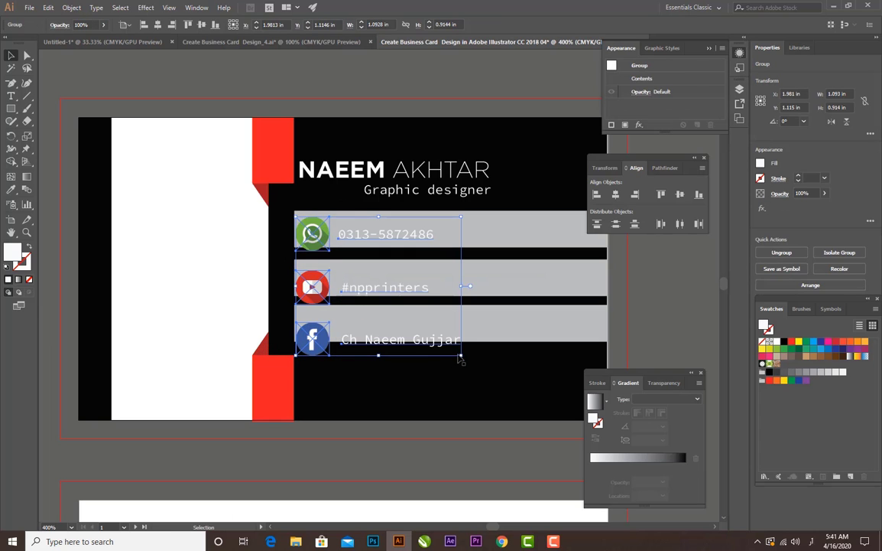
pyautogui.moveTo(461, 357); pyautogui.dragTo(448, 343)
pyautogui.press('Up')
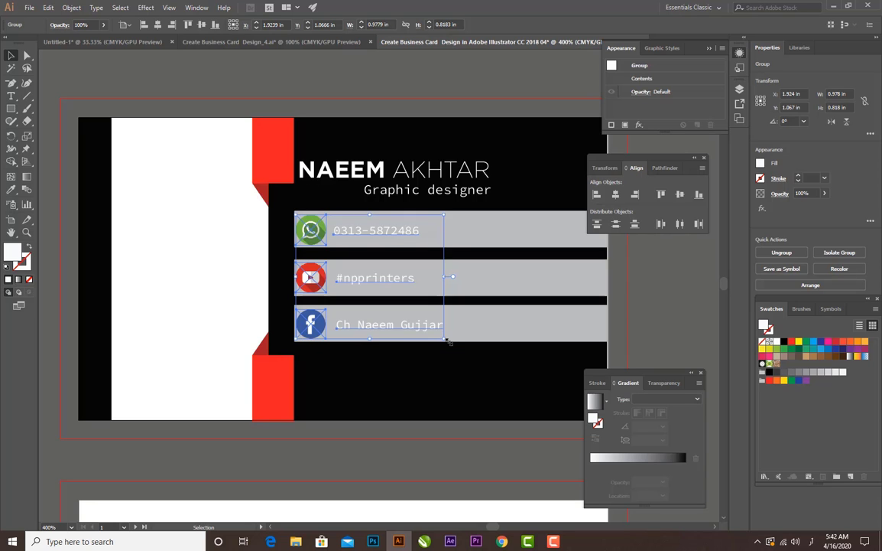
pyautogui.click(442, 459)
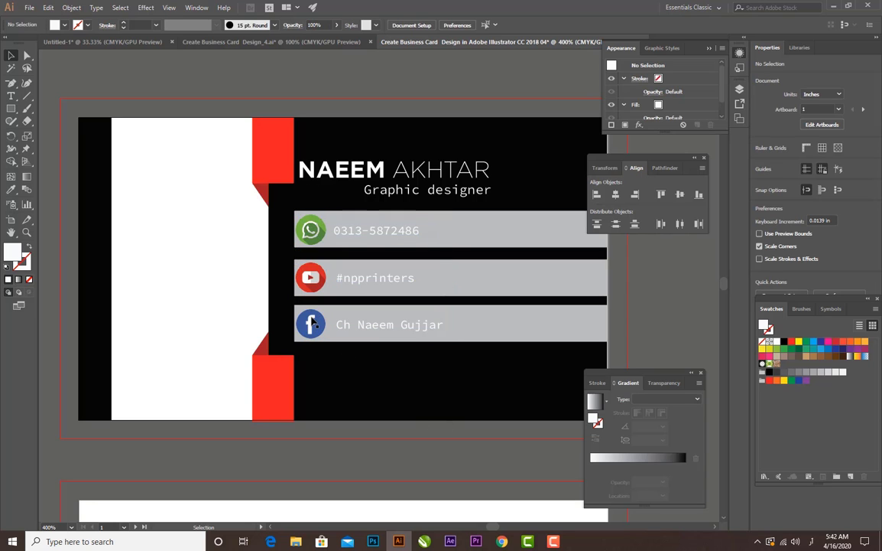
# Fill the three contact bars with a darker gray swatch
pyautogui.hotkey('ctrl', '-')
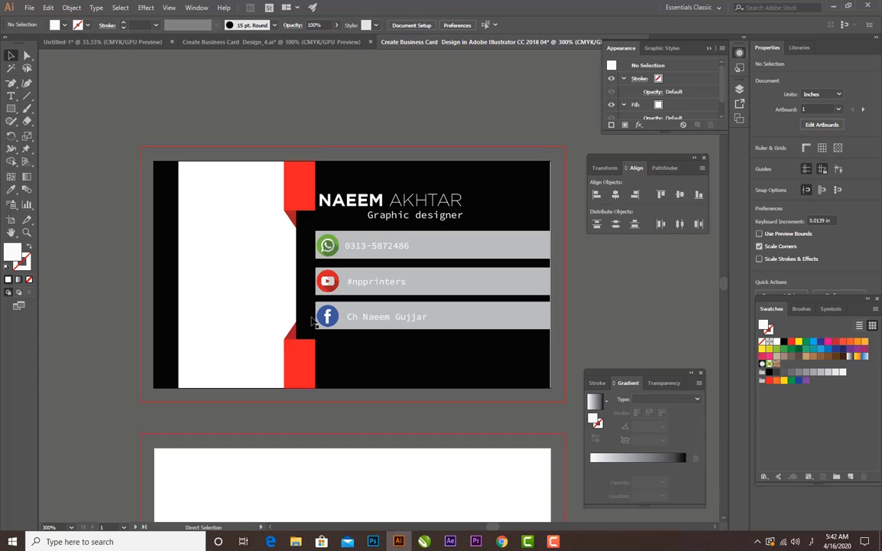
pyautogui.click(475, 252)
pyautogui.keyDown('shift'); pyautogui.click(484, 289); pyautogui.keyUp('shift')
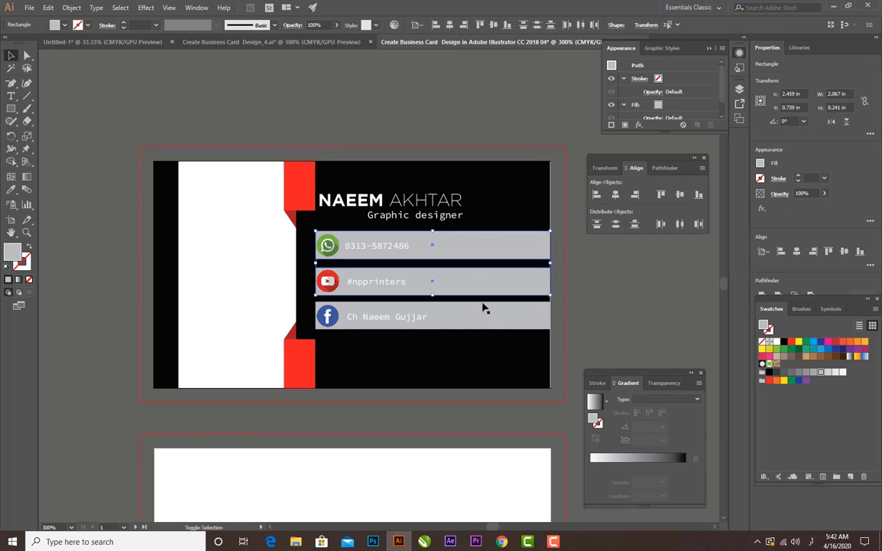
pyautogui.keyDown('shift'); pyautogui.click(505, 320); pyautogui.keyUp('shift')
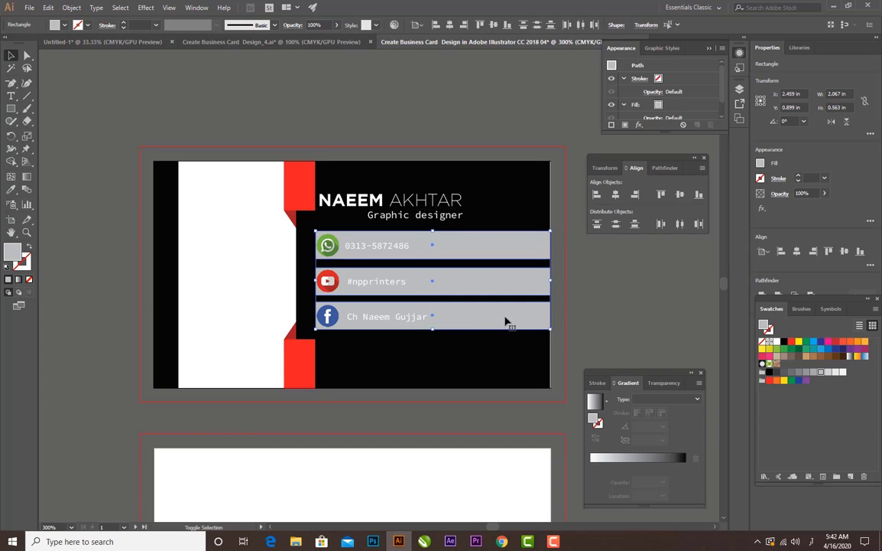
pyautogui.click(800, 373)
pyautogui.click(602, 312)
# Move the NP Printers logo text onto the white panel, between the upper and lower red ribbons
pyautogui.hotkey('ctrl', '-')
pyautogui.hotkey('ctrl', '-')
pyautogui.hotkey('ctrl', '-')
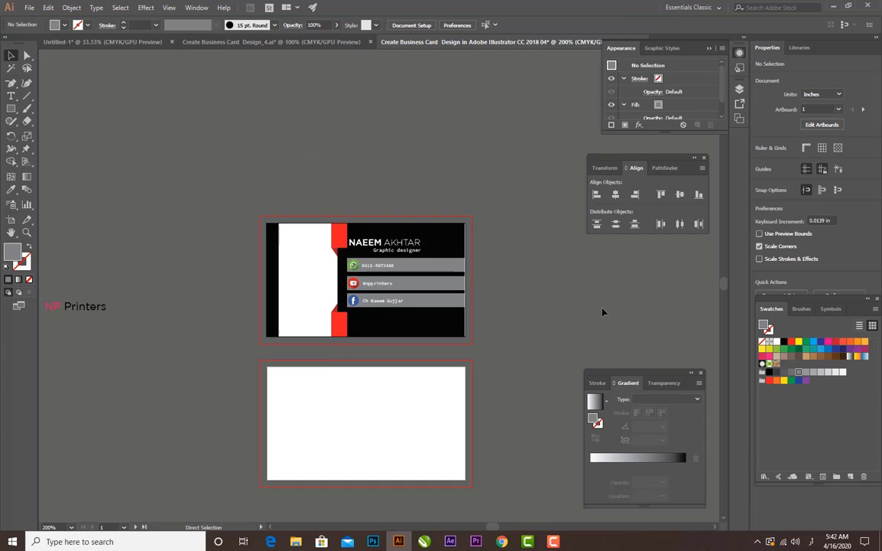
pyautogui.hotkey('ctrl', '+')
pyautogui.moveTo(79, 310); pyautogui.dragTo(337, 280)
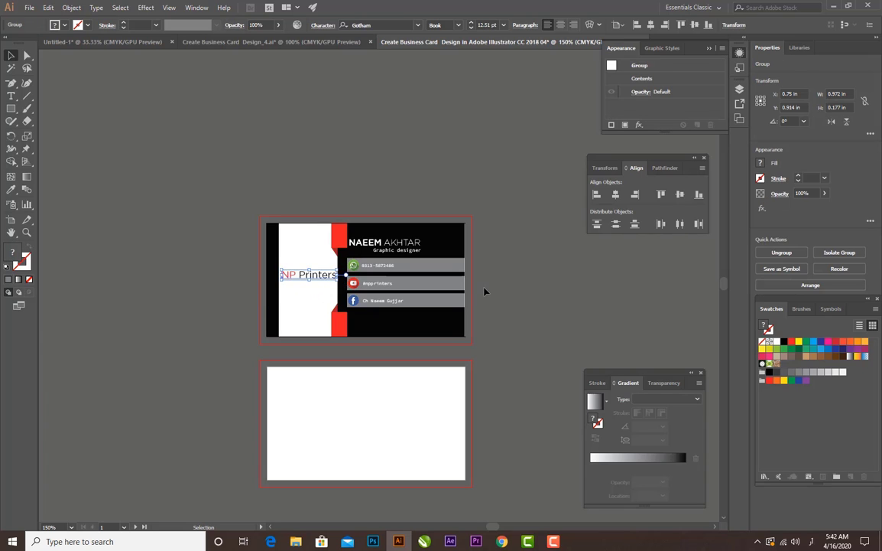
pyautogui.click(523, 291)
pyautogui.hotkey('ctrl', '=')
pyautogui.hotkey('ctrl', '=')
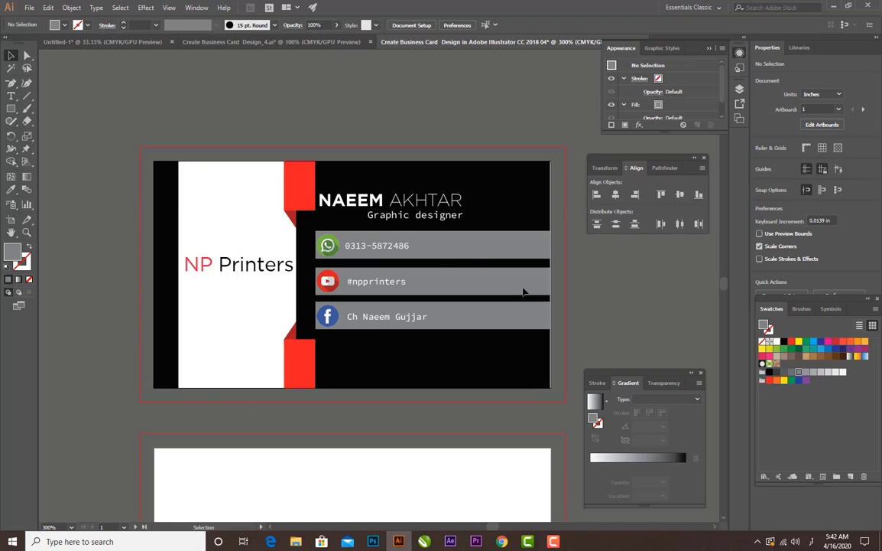
# Place a copy of the front card's 2.237 × 2 in black rectangle on the second artboard, flush with its left edge at X 1.12, Y 3.528 in
pyautogui.moveTo(441, 253); pyautogui.dragTo(418, 251)
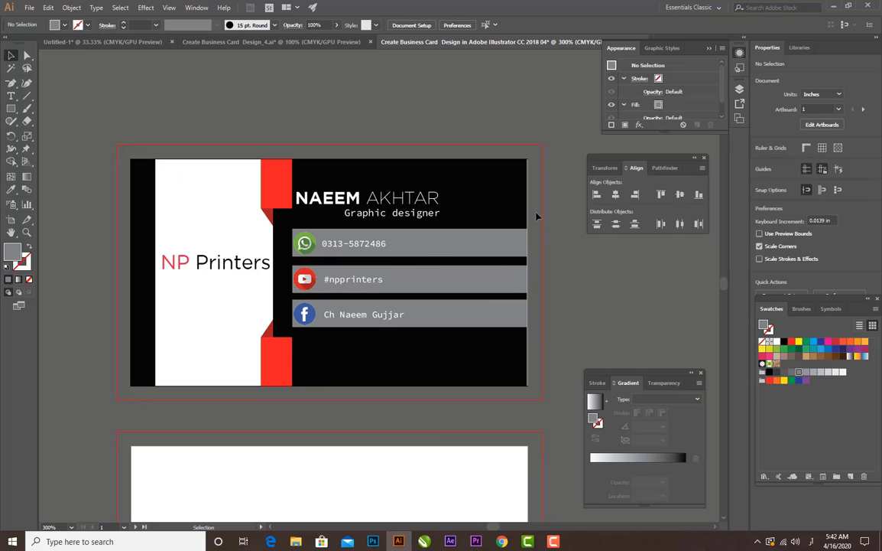
pyautogui.click(501, 205)
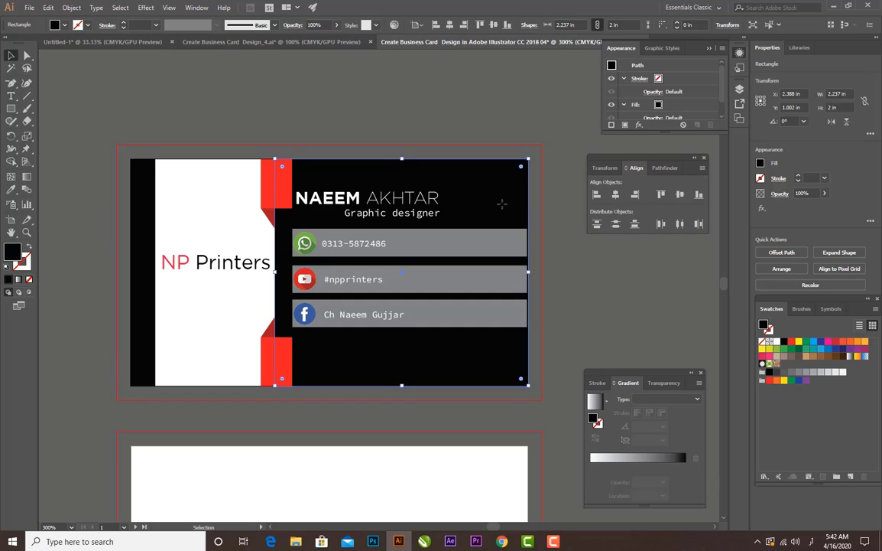
pyautogui.click(591, 308)
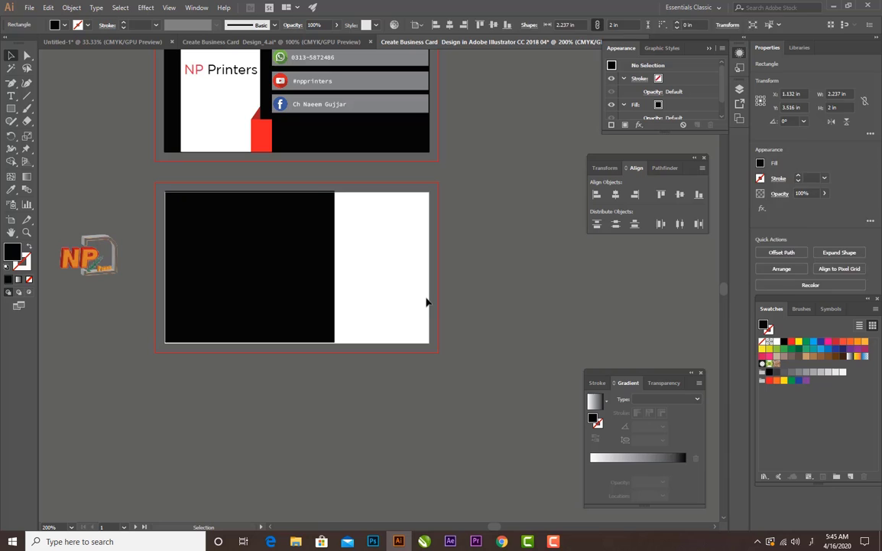
pyautogui.hotkey('ctrl', '+')
pyautogui.moveTo(270, 234); pyautogui.dragTo(300, 325)
pyautogui.click(343, 458)
pyautogui.click(326, 344)
pyautogui.hotkey('ctrl', '+')
pyautogui.hotkey('ctrl', '+')
pyautogui.hotkey('ctrl', '-')
pyautogui.hotkey('ctrl', '-')
pyautogui.hotkey('ctrl', '-')
pyautogui.hotkey('ctrl', '-')
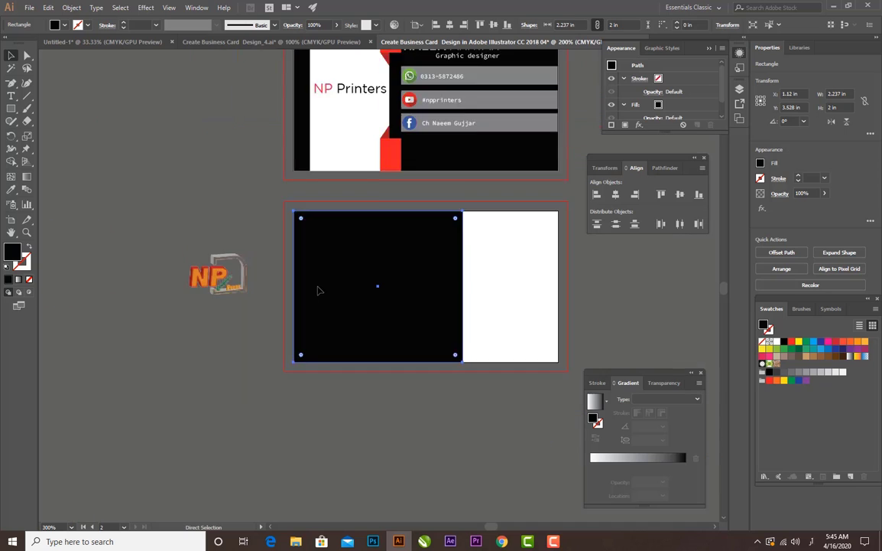
# Cover the remaining right part of the second artboard with a copy of the black rectangle, about 1.337 × 2 in, filled red
pyautogui.moveTo(381, 299); pyautogui.dragTo(445, 314)
pyautogui.press('Right')
pyautogui.moveTo(390, 285); pyautogui.dragTo(449, 286)
pyautogui.scroll(3, 543, 279)
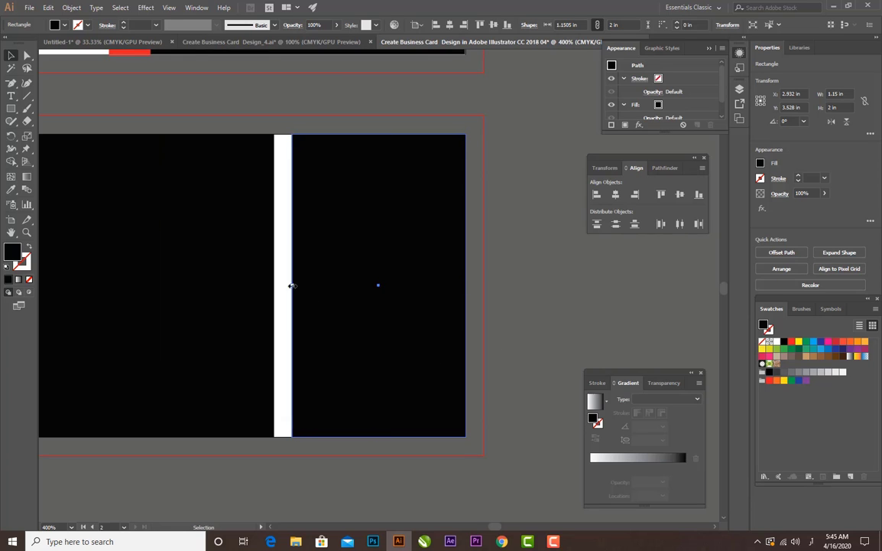
pyautogui.moveTo(292, 285); pyautogui.dragTo(264, 285)
pyautogui.click(791, 341)
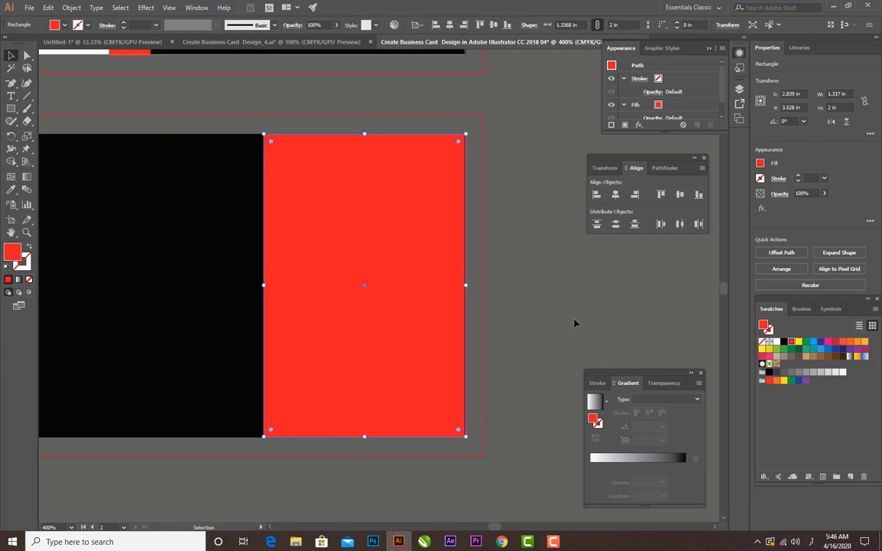
pyautogui.click(576, 323)
# Move the NP logo from beside the second artboard to the middle of its black panel
pyautogui.hotkey('ctrl', '-')
pyautogui.hotkey('ctrl', '-')
pyautogui.hotkey('ctrl', '-')
pyautogui.moveTo(156, 279); pyautogui.dragTo(262, 285)
pyautogui.click(456, 282)
pyautogui.hotkey('ctrl', '-')
pyautogui.hotkey('ctrl', '-')
pyautogui.hotkey('ctrl', '+')
pyautogui.hotkey('ctrl', '+')
pyautogui.hotkey('ctrl', '+')
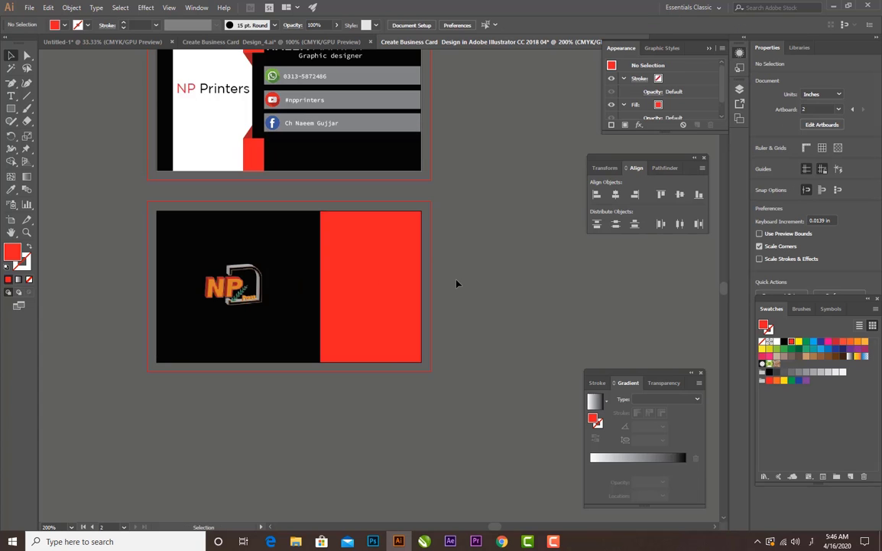